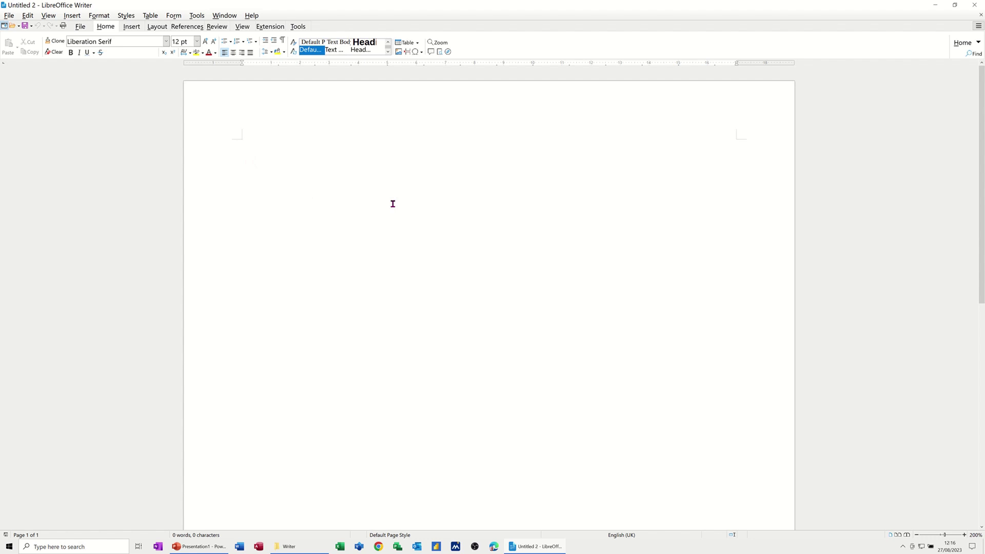
Expand the 'intro' AutoText entry into the full Fortune 500 paragraph with F3.
text(ro)
key(F3)
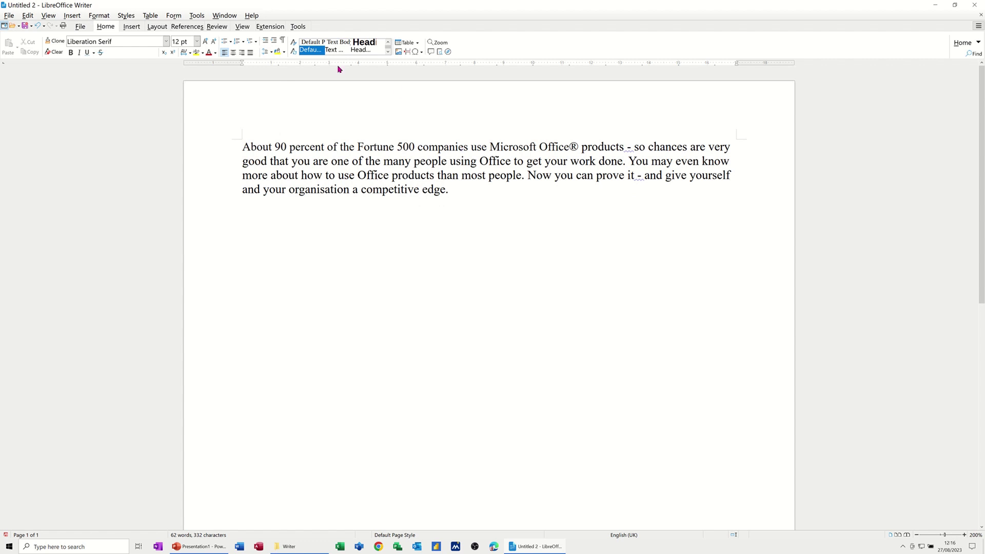
click(186, 27)
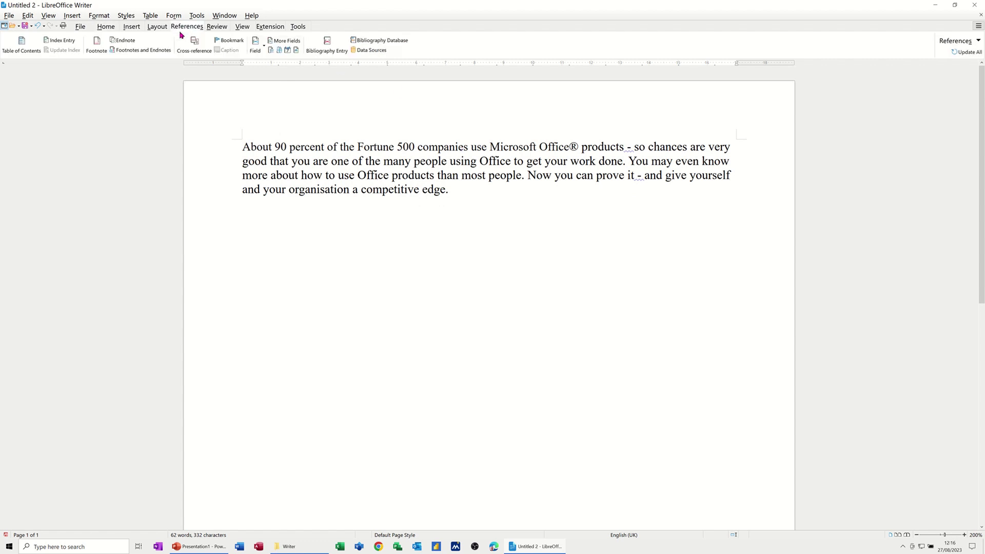
Mark the word 'percent' as an Alphabetical Index entry.
click(57, 42)
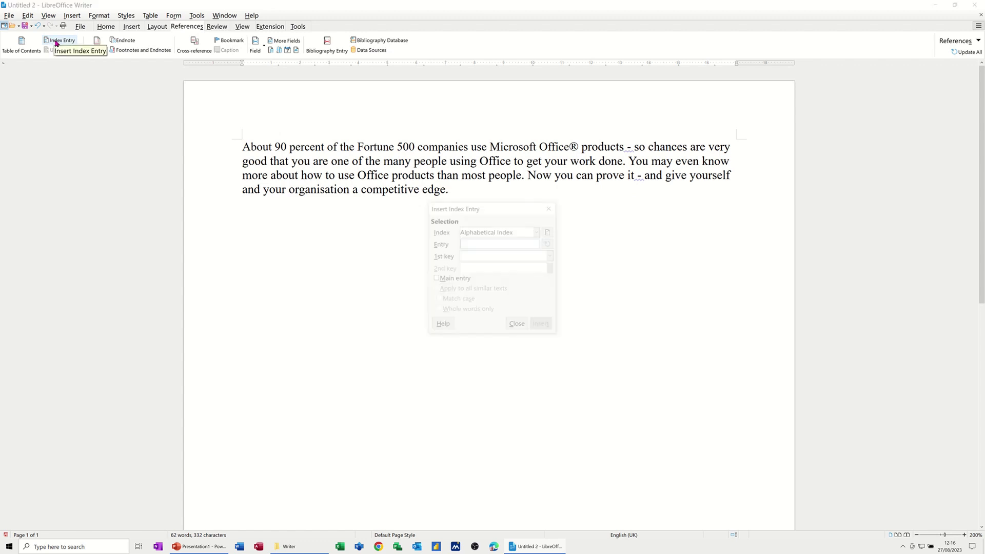
drag(489, 208, 359, 211)
click(405, 235)
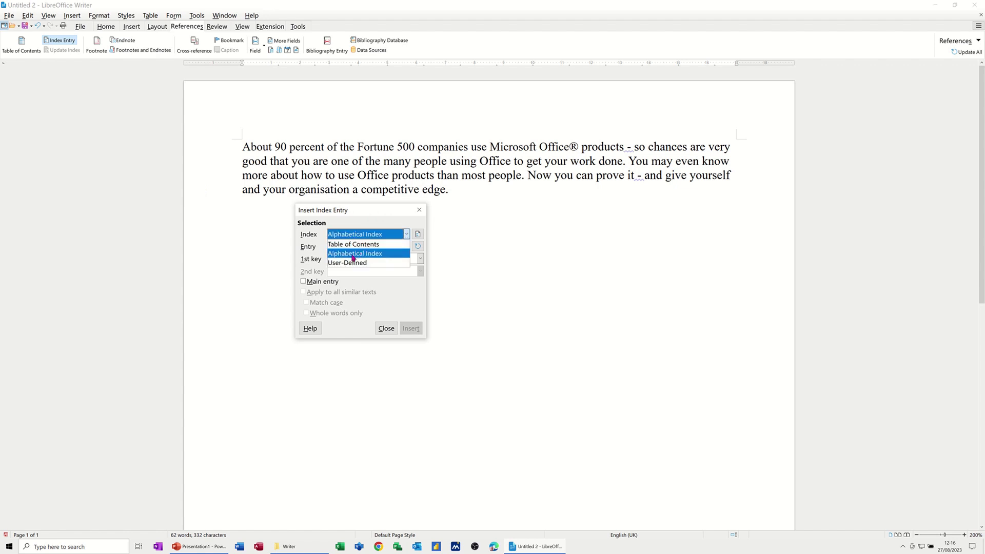
click(353, 258)
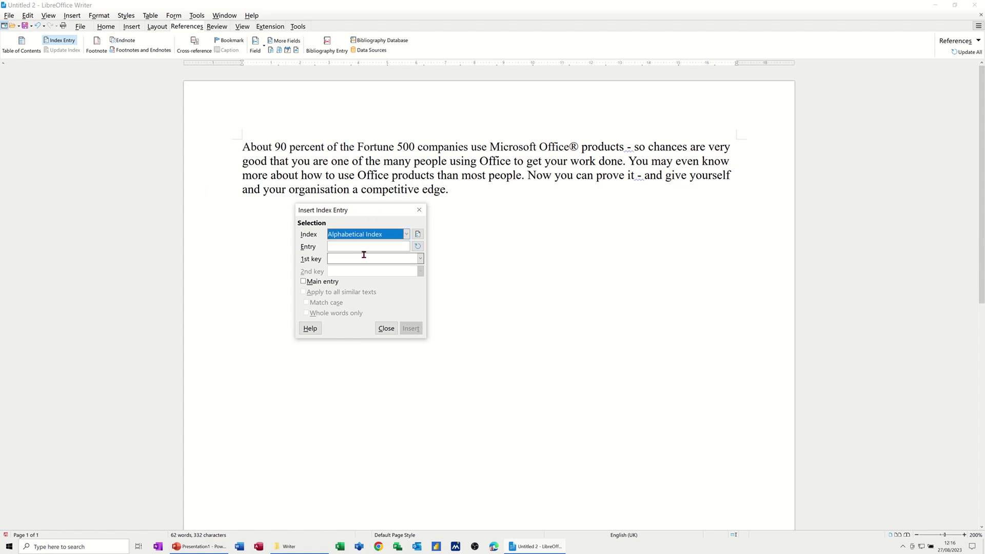
double_click(307, 148)
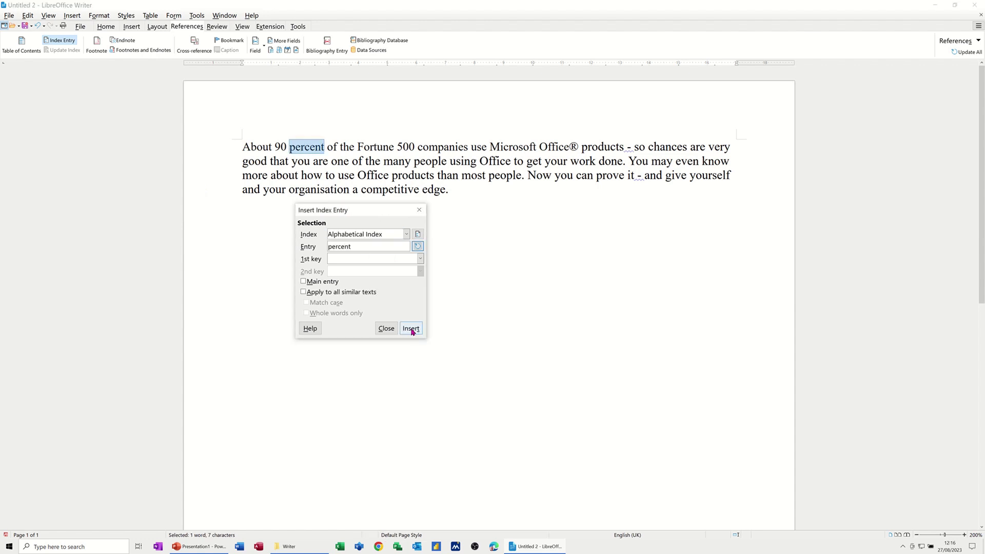
click(412, 330)
Mark Fortune, companies, Microsoft and people as Alphabetical Index entries too.
double_click(379, 149)
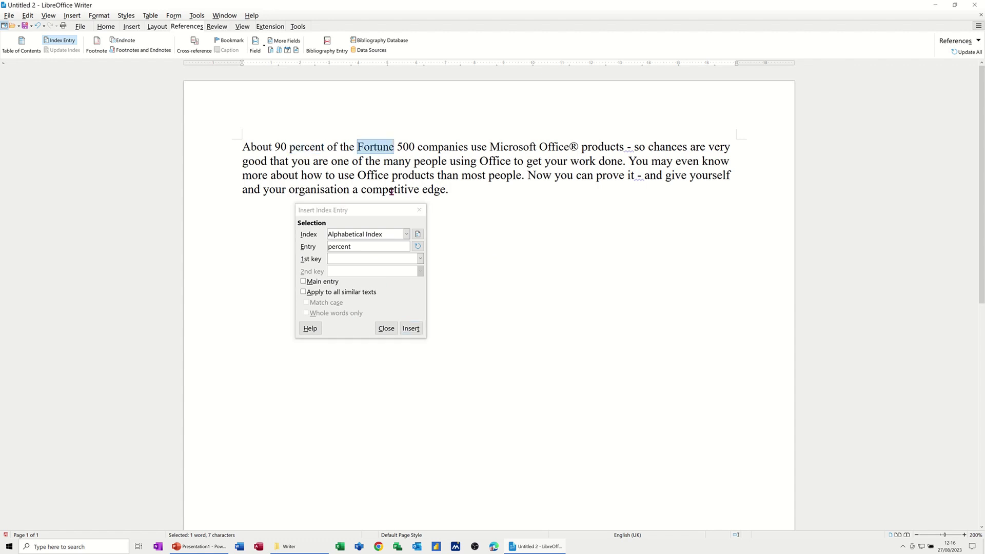
click(409, 329)
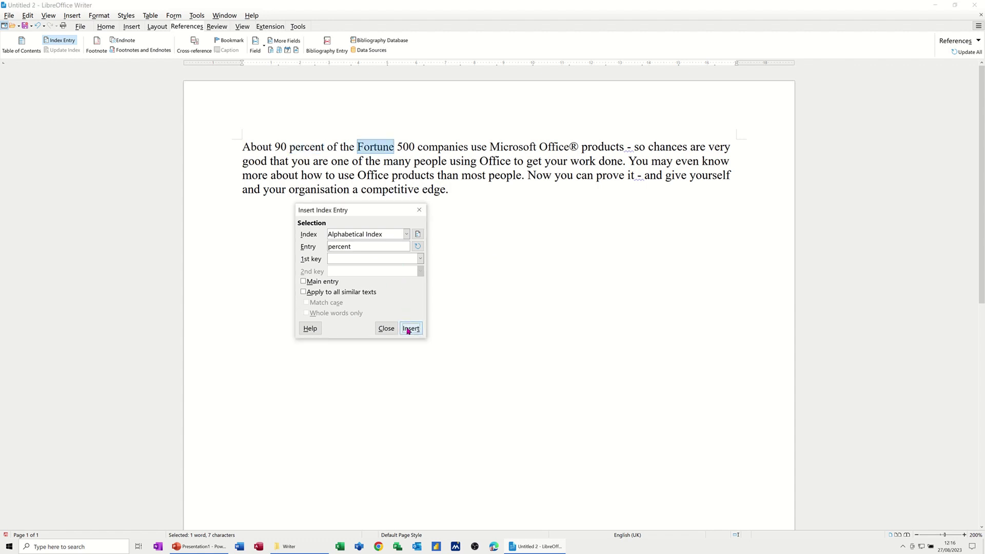
click(418, 247)
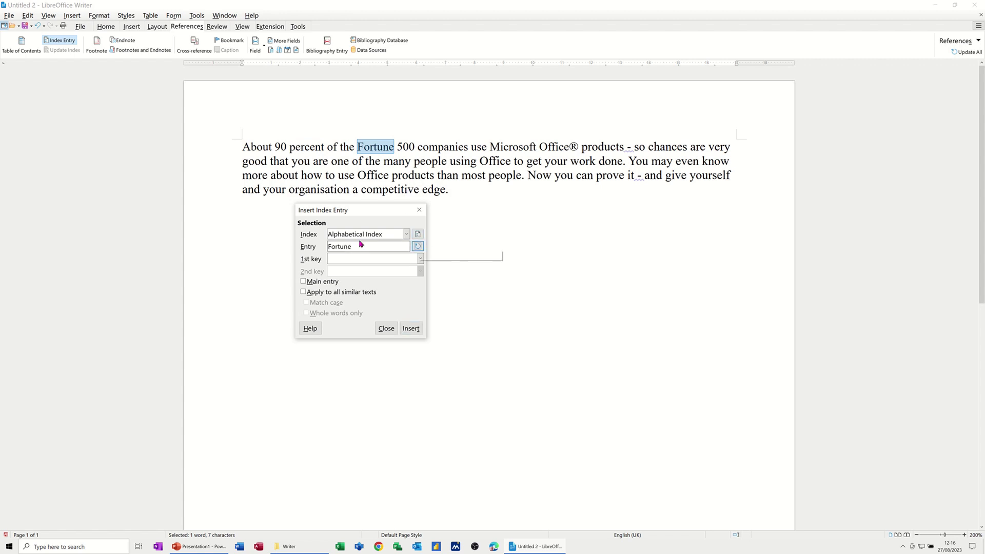
double_click(444, 147)
click(411, 329)
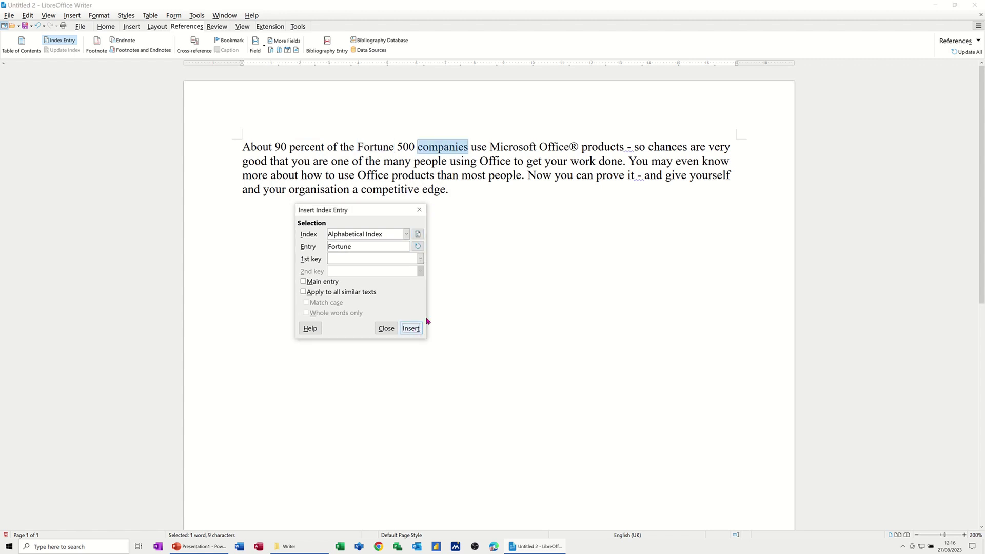
double_click(514, 148)
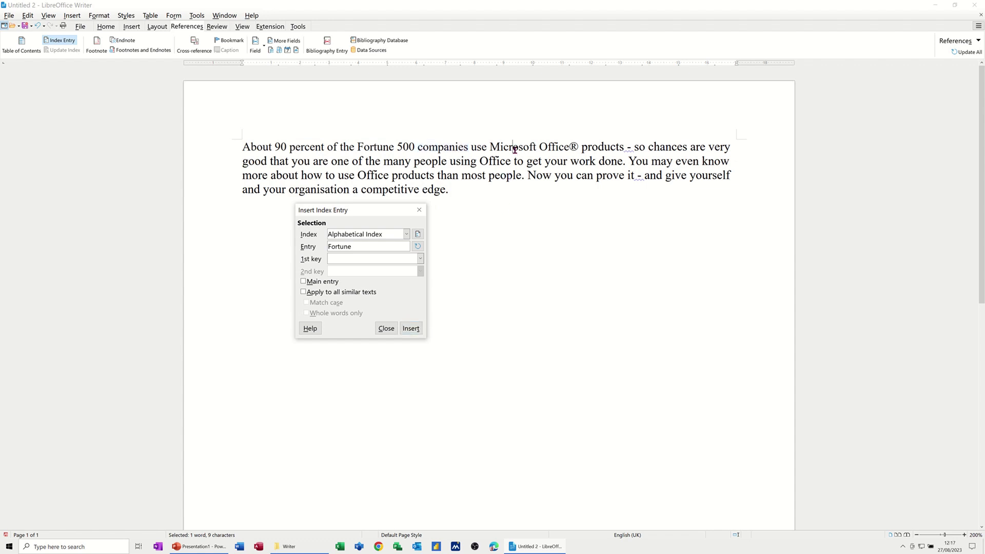
click(413, 331)
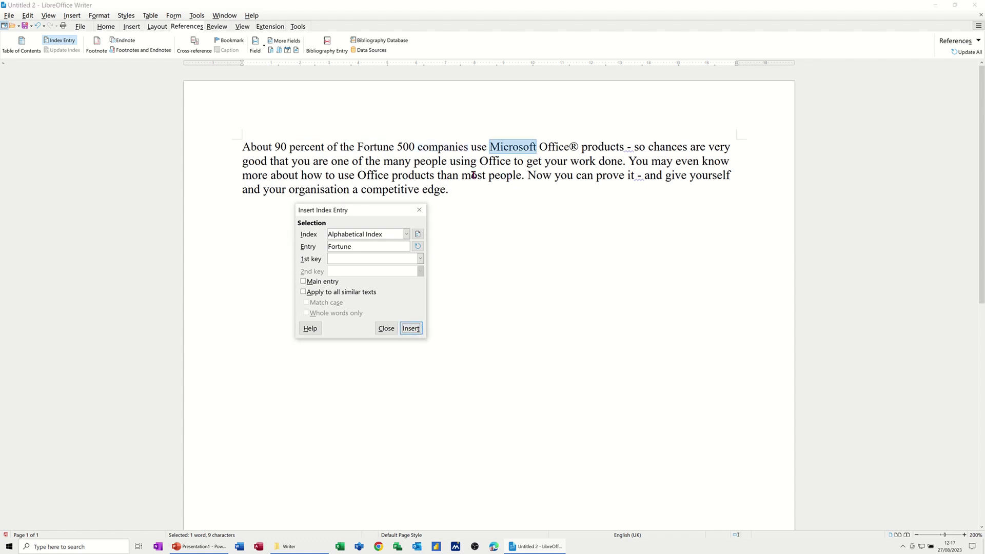
double_click(495, 175)
click(412, 329)
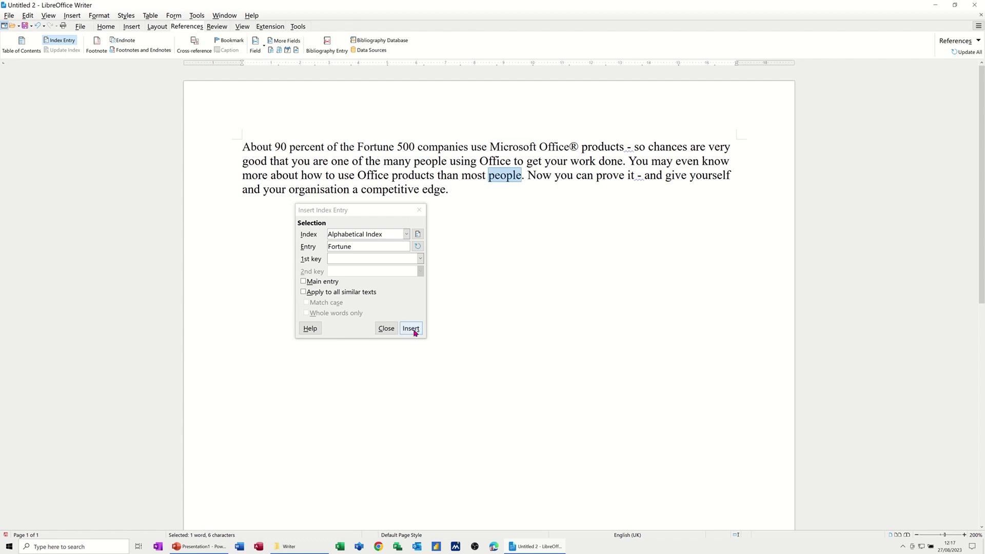
click(418, 249)
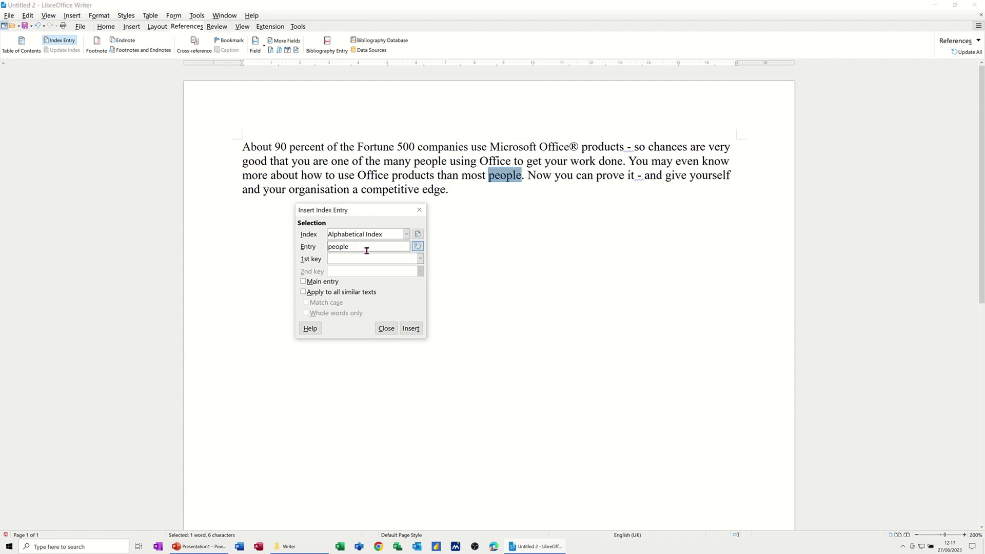
click(386, 329)
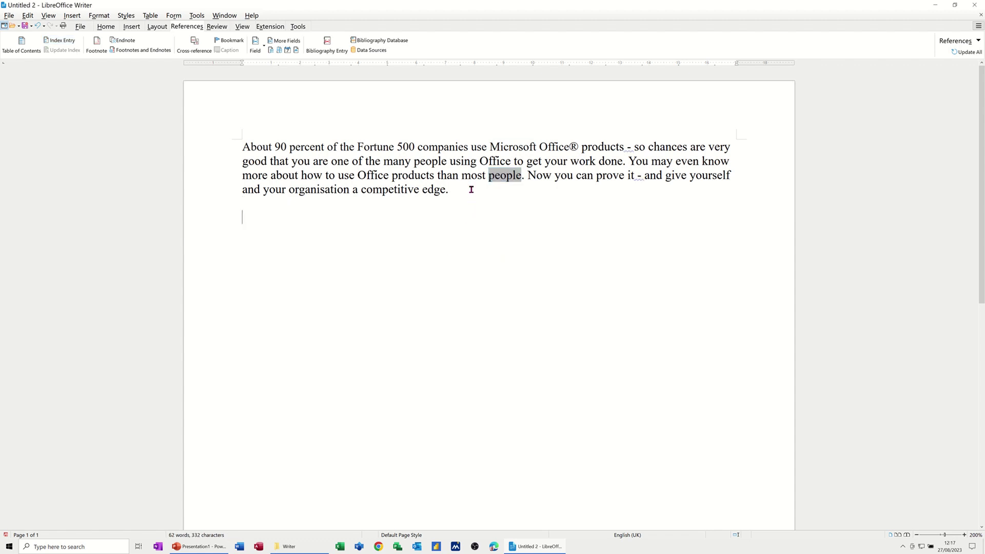
Insert an Alphabetical Index below the paragraph listing the five marked words.
click(21, 41)
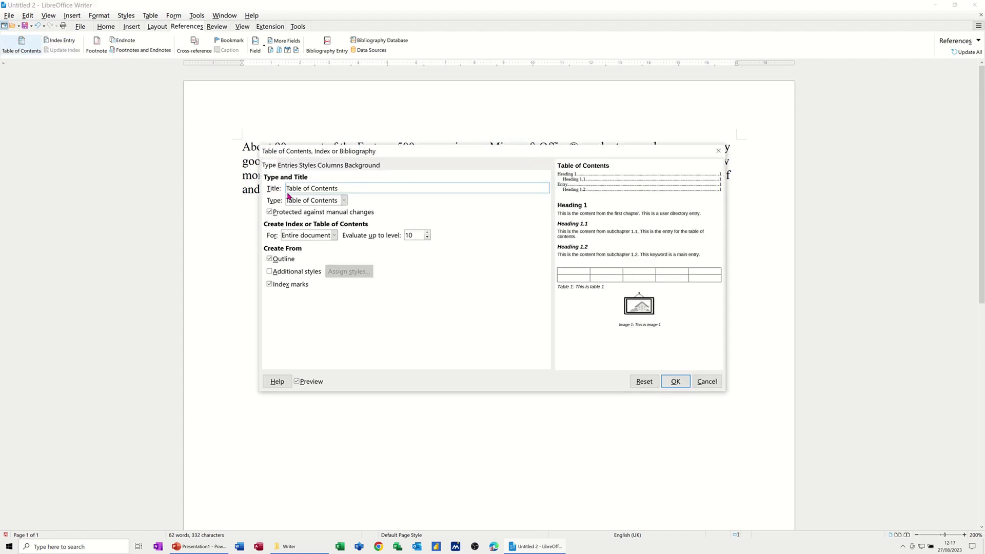
click(343, 201)
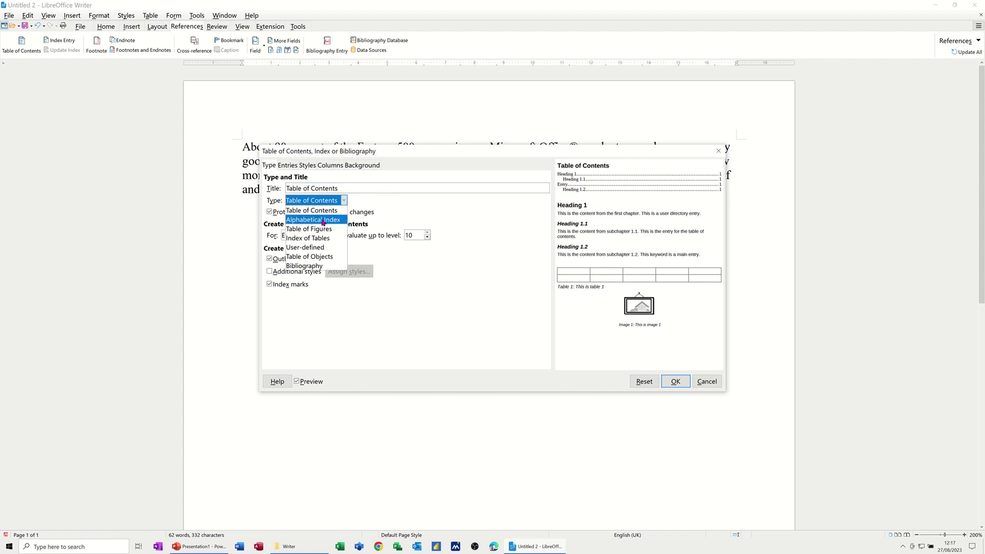
click(303, 220)
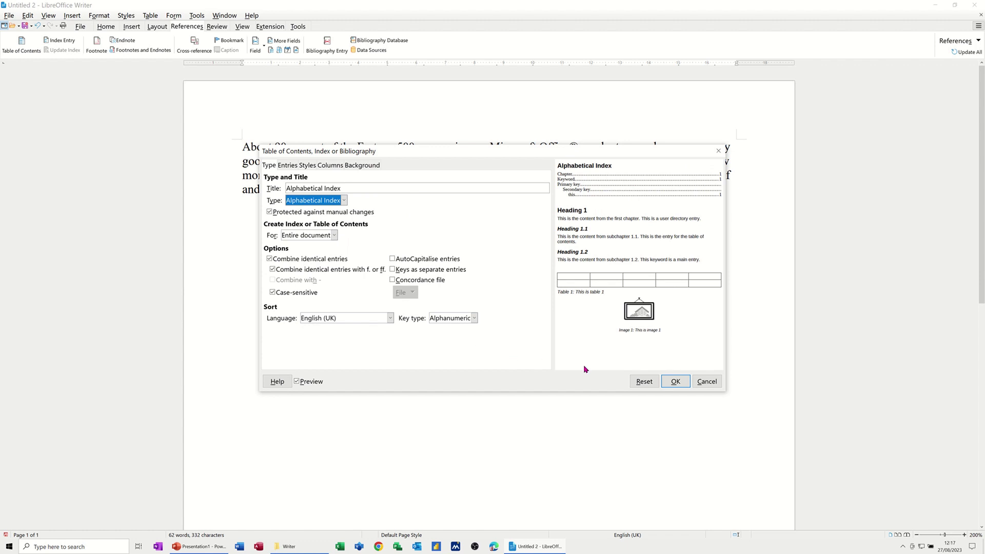
click(674, 382)
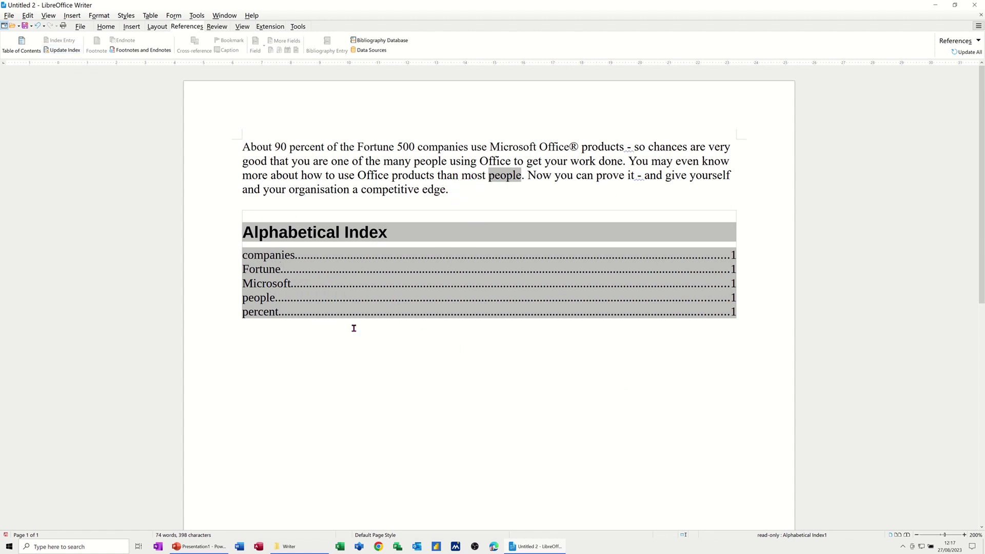
Insert a 4×4 table on a new line after the paragraph.
click(497, 207)
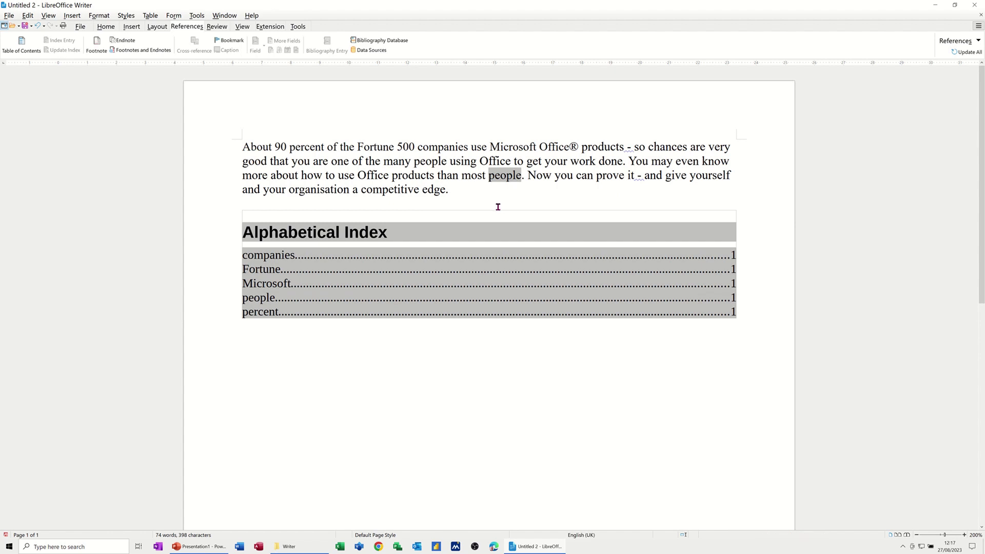
key(Return)
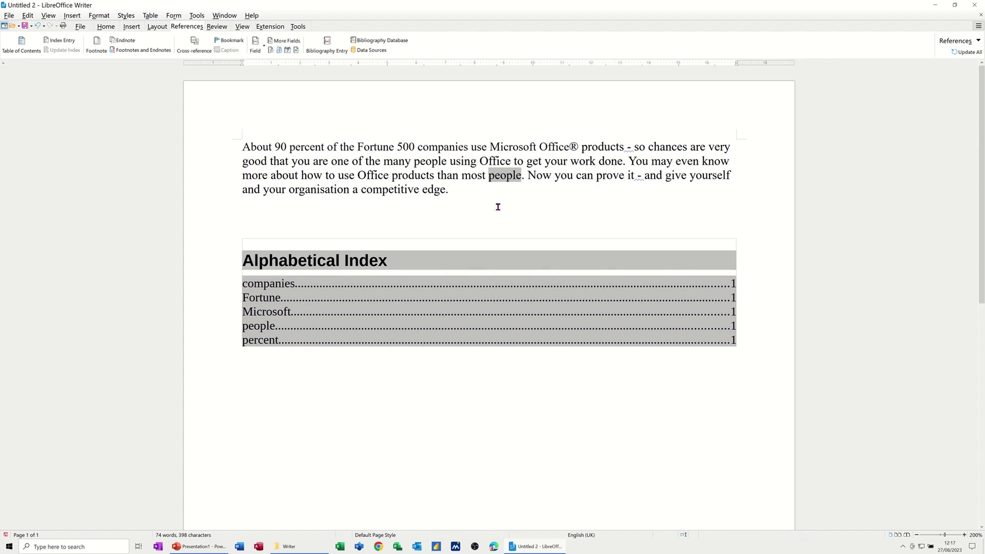
click(131, 27)
click(69, 48)
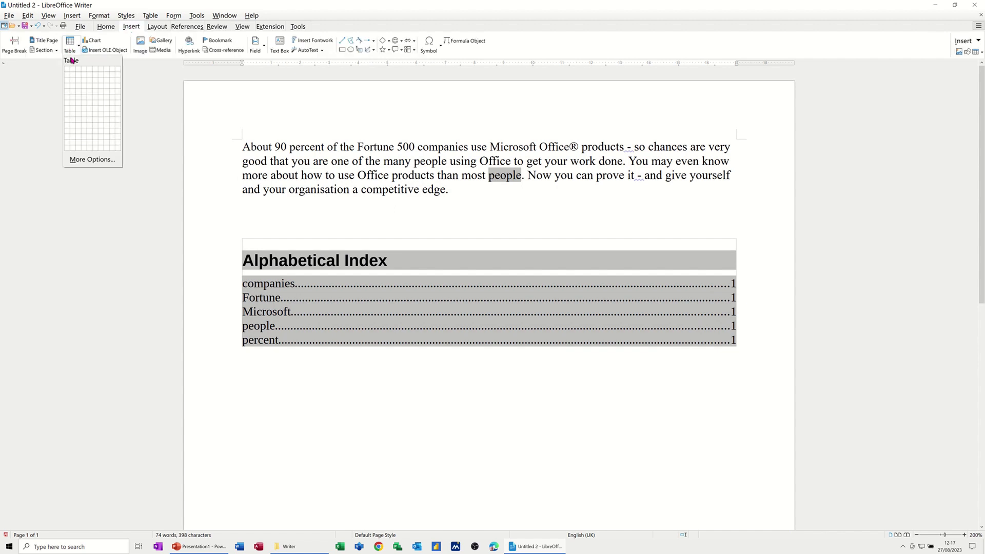
click(88, 88)
Add a 6-column, 4-row table directly below the first table.
click(245, 314)
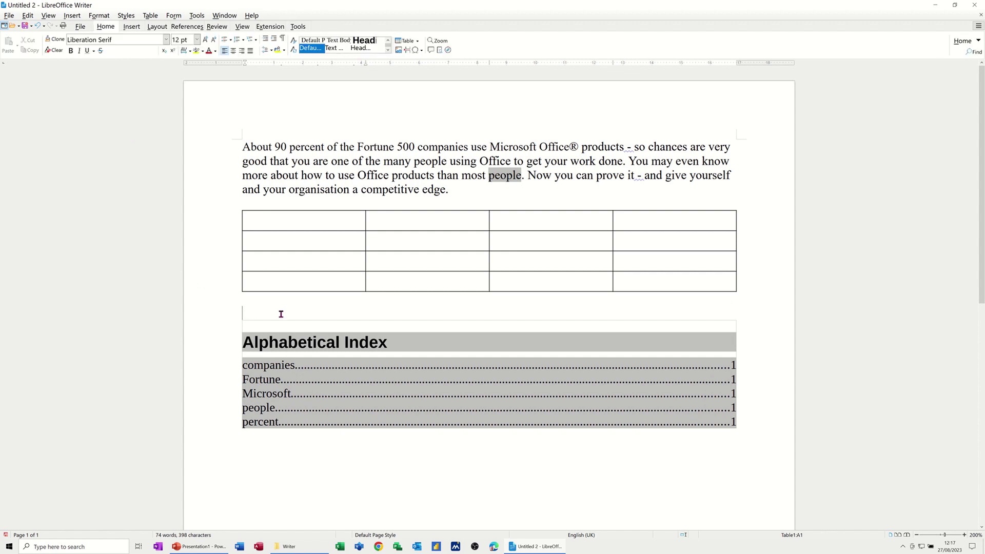
key(Return)
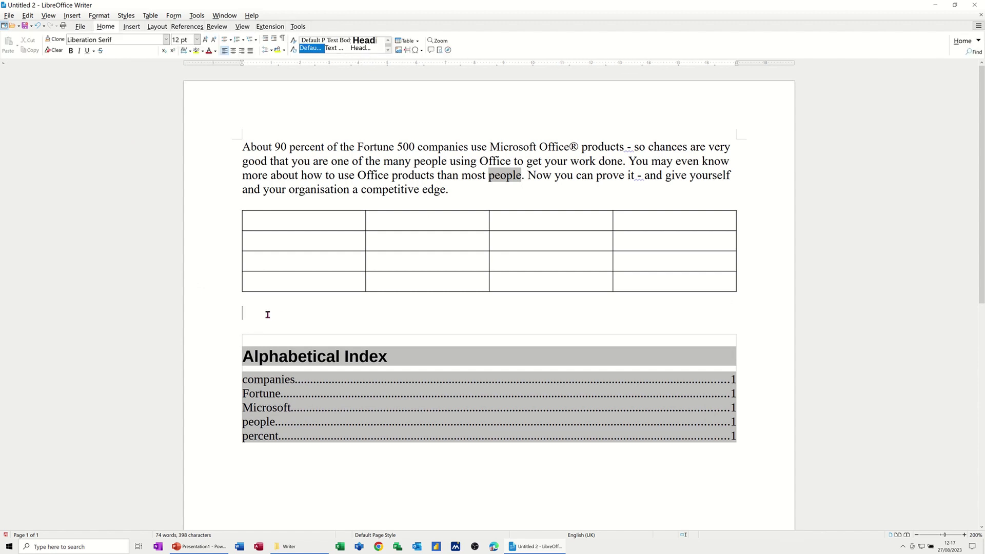
click(129, 27)
click(70, 44)
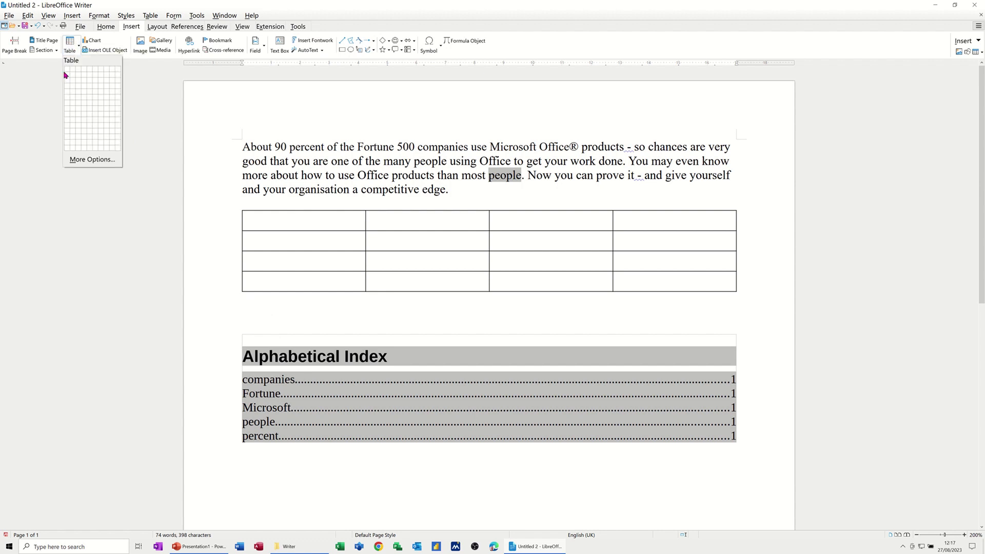
click(97, 86)
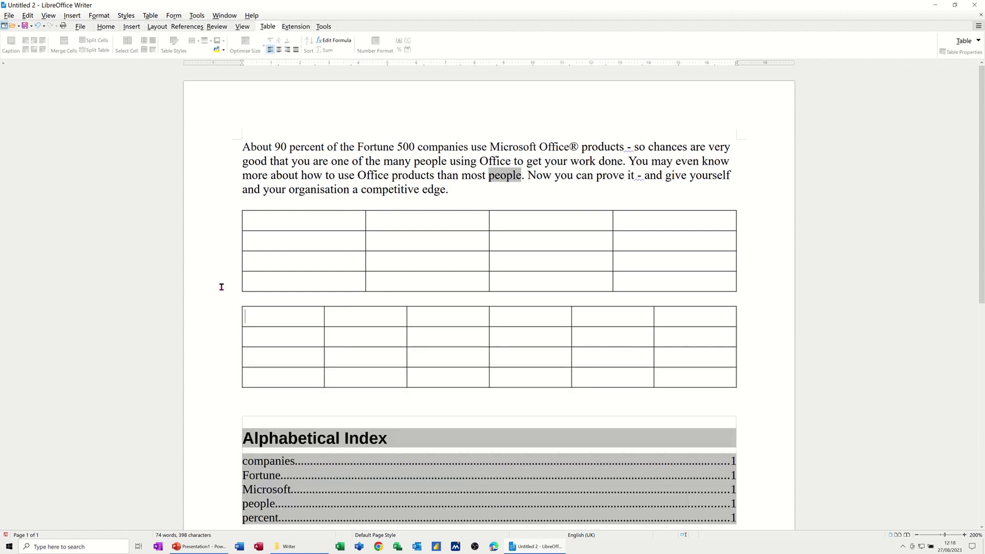
click(264, 222)
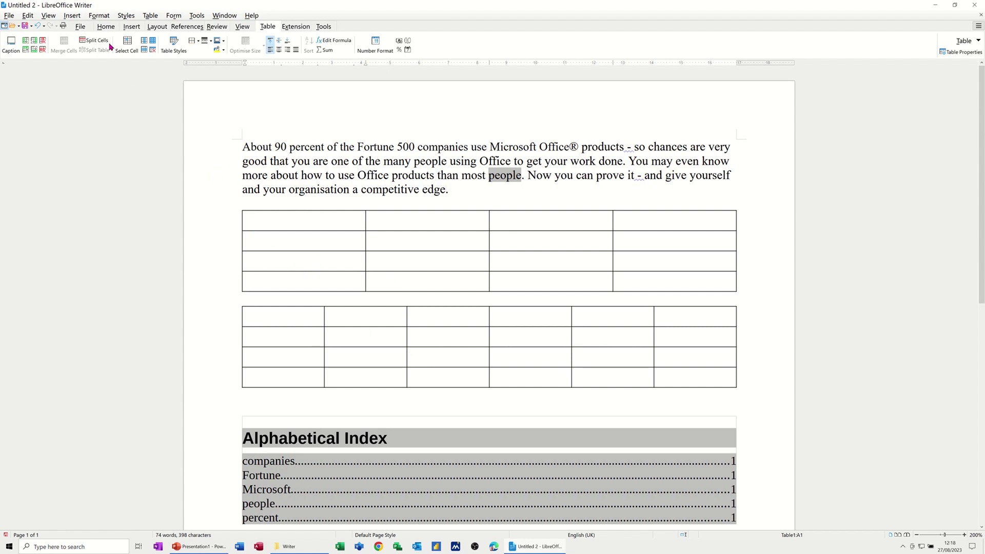
Caption the first table 'Table 1: Steve' using the Table category.
click(72, 16)
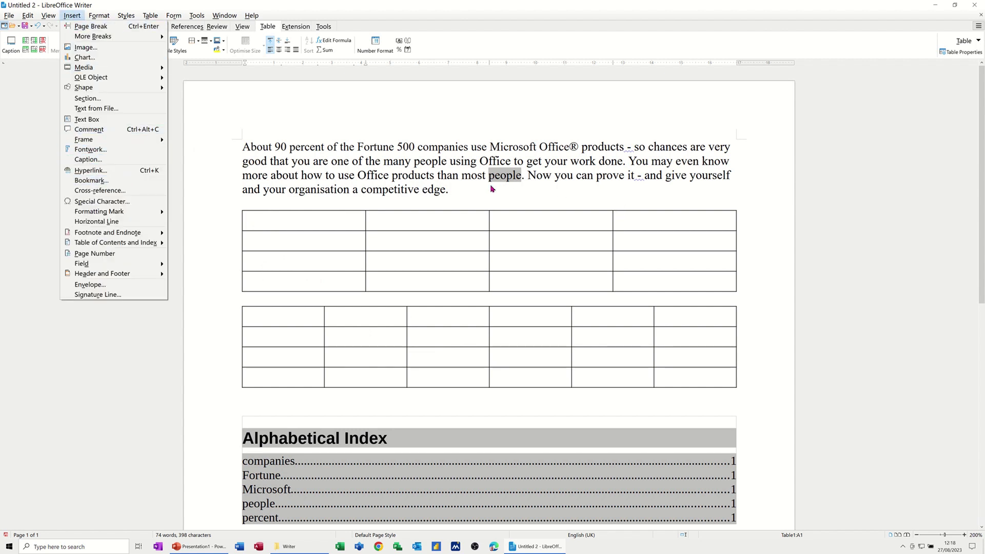
click(478, 191)
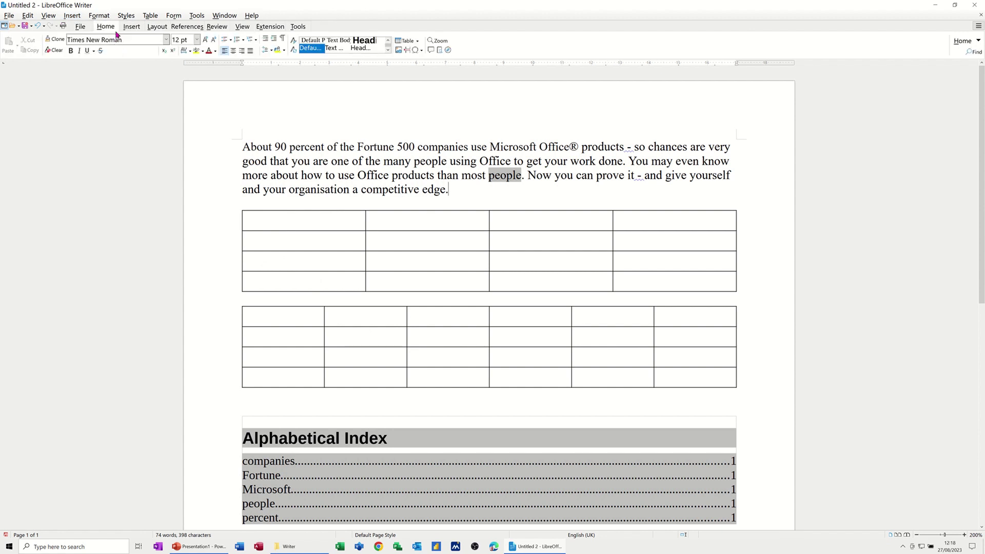
click(75, 15)
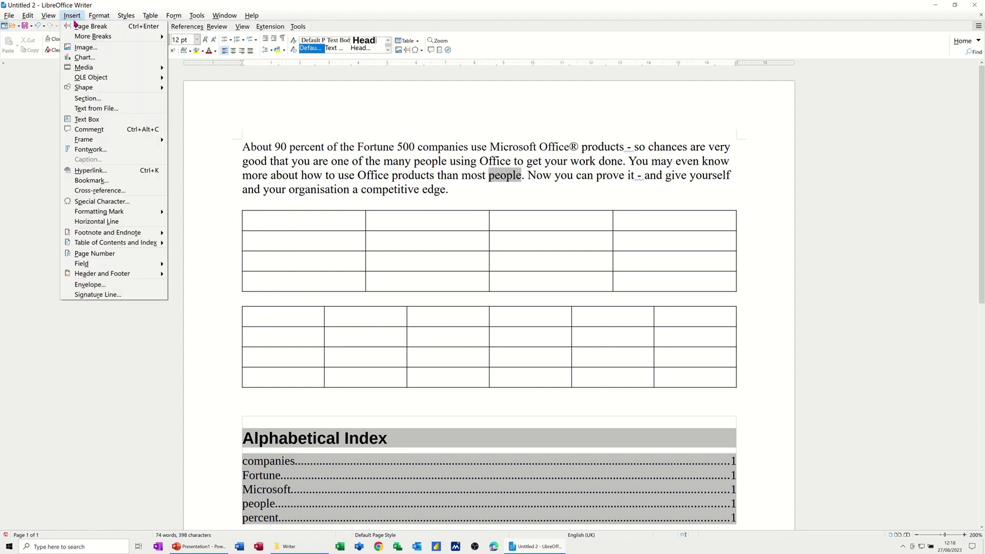
click(260, 223)
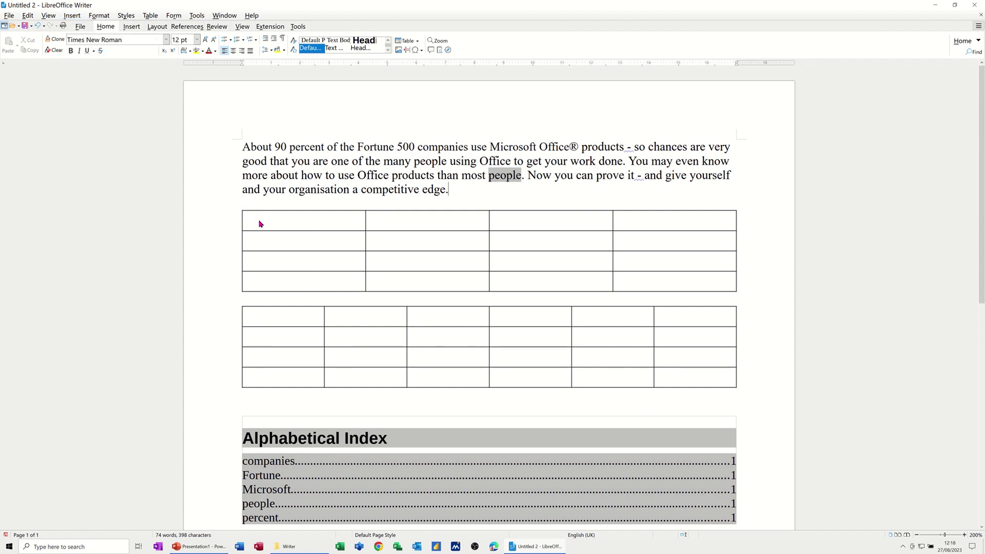
click(71, 15)
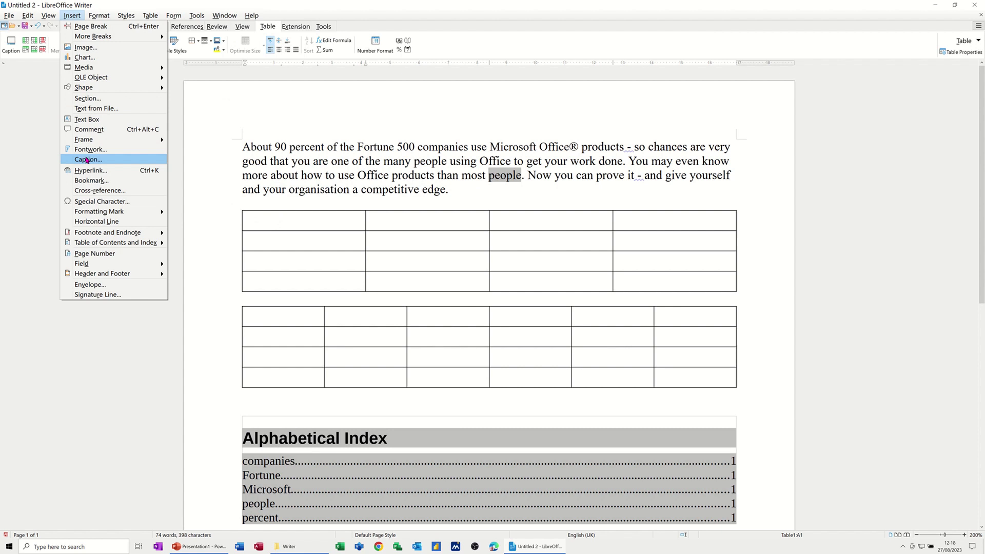
click(218, 205)
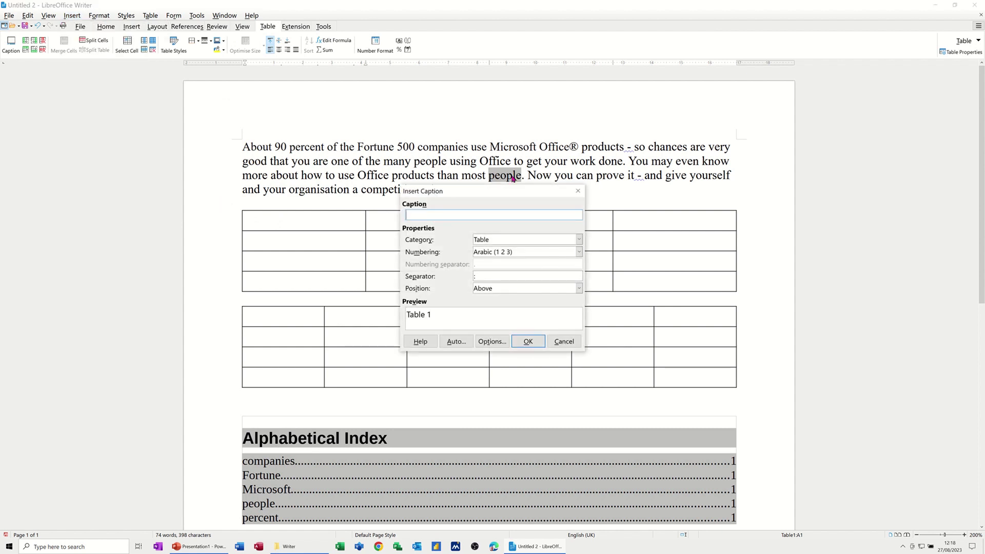
text(Steve)
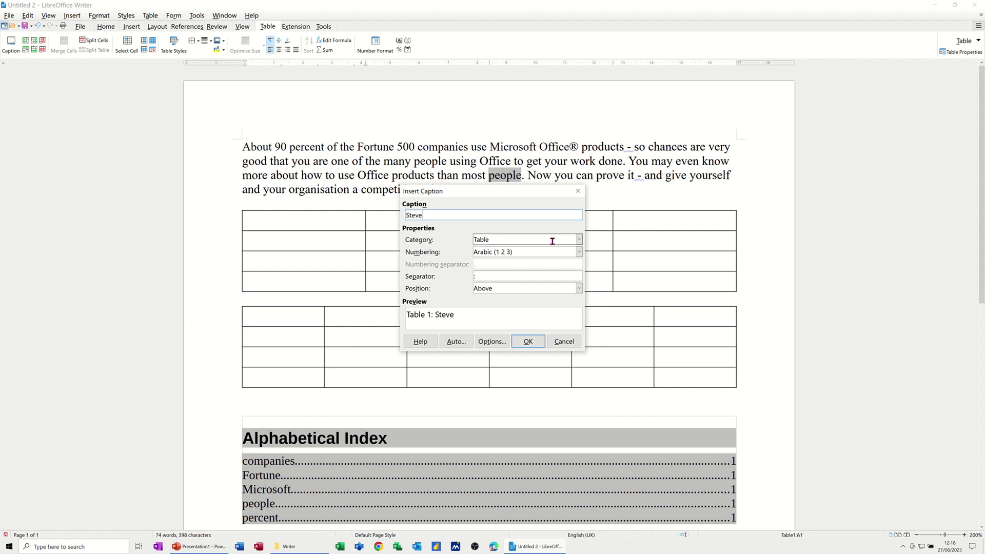
click(579, 239)
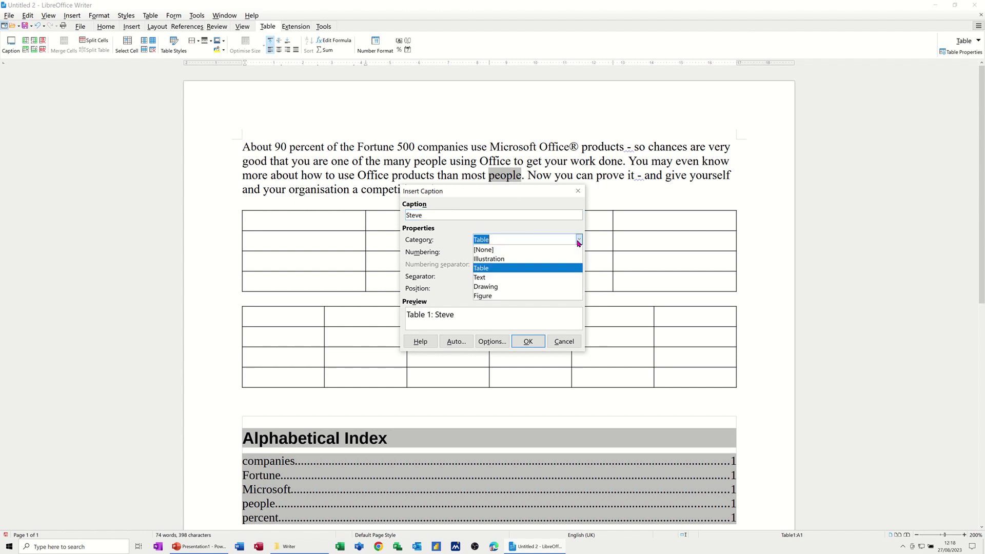
click(507, 240)
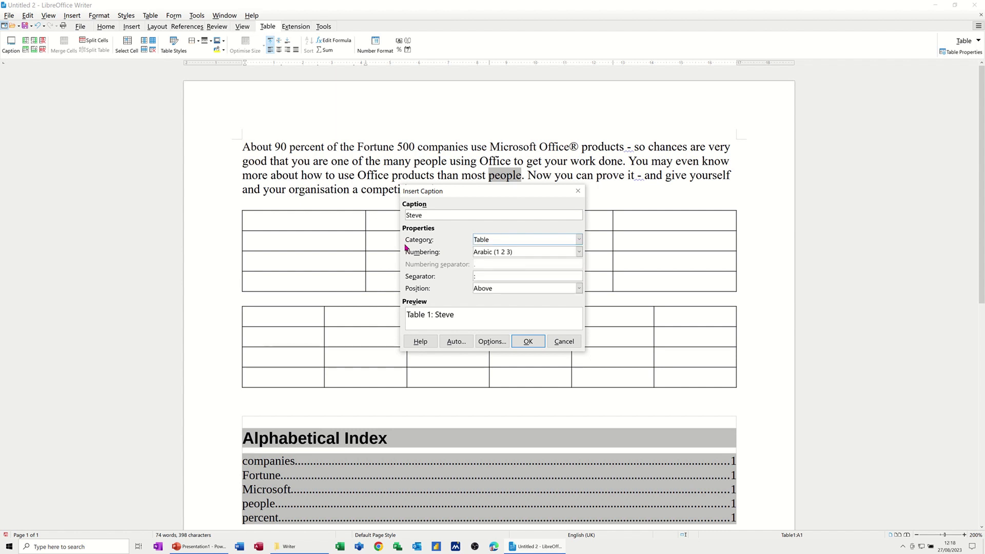
click(527, 341)
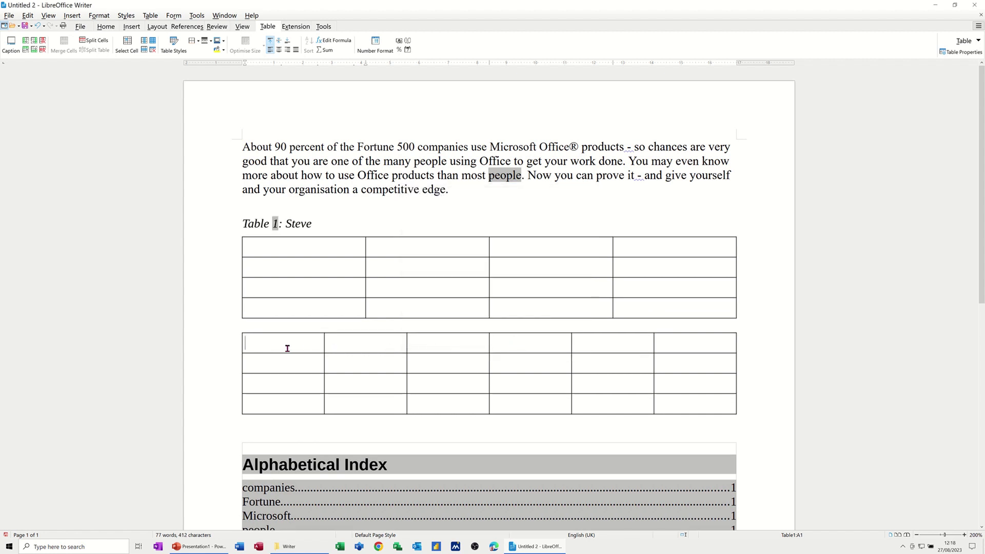
Caption the second table 'Table 2: Dave'.
click(74, 16)
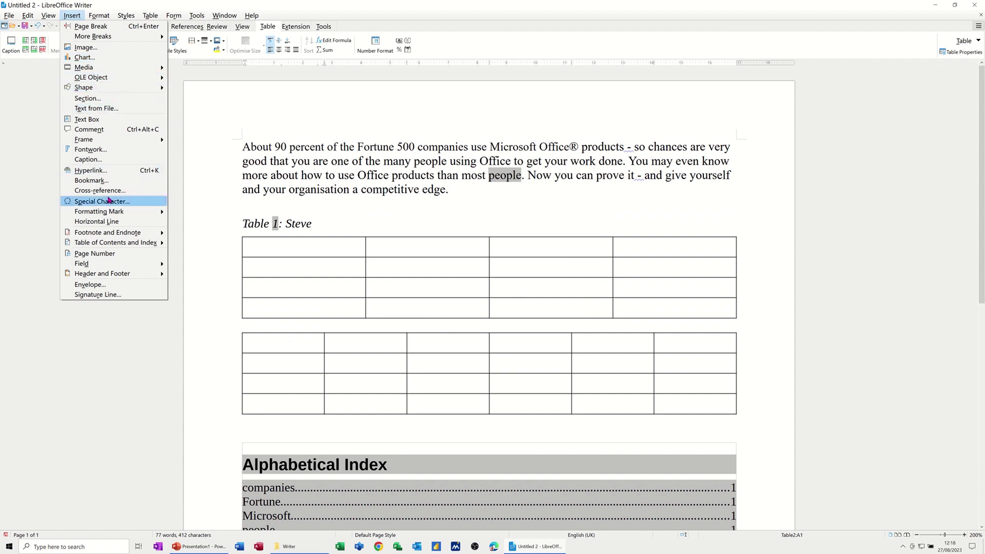
click(86, 160)
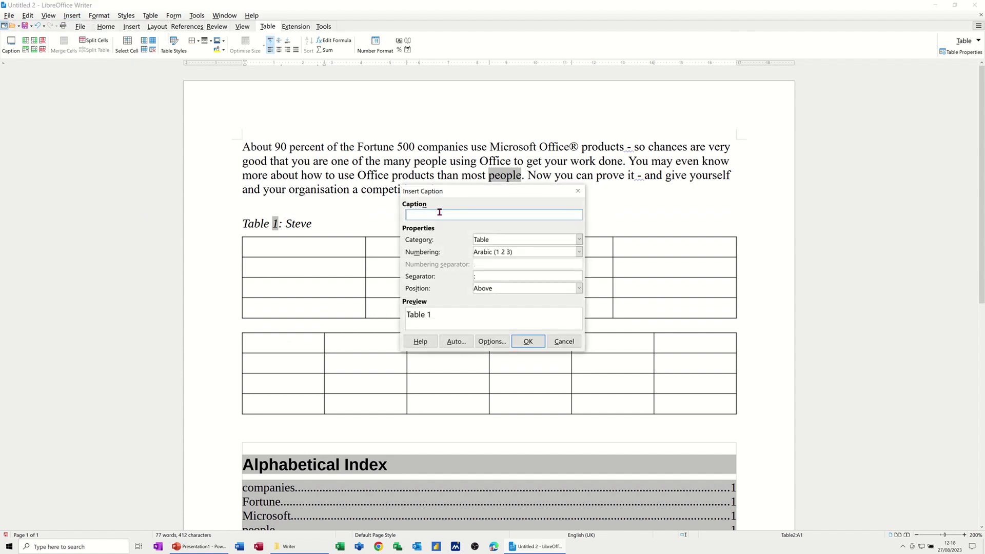
text(Dave)
click(528, 341)
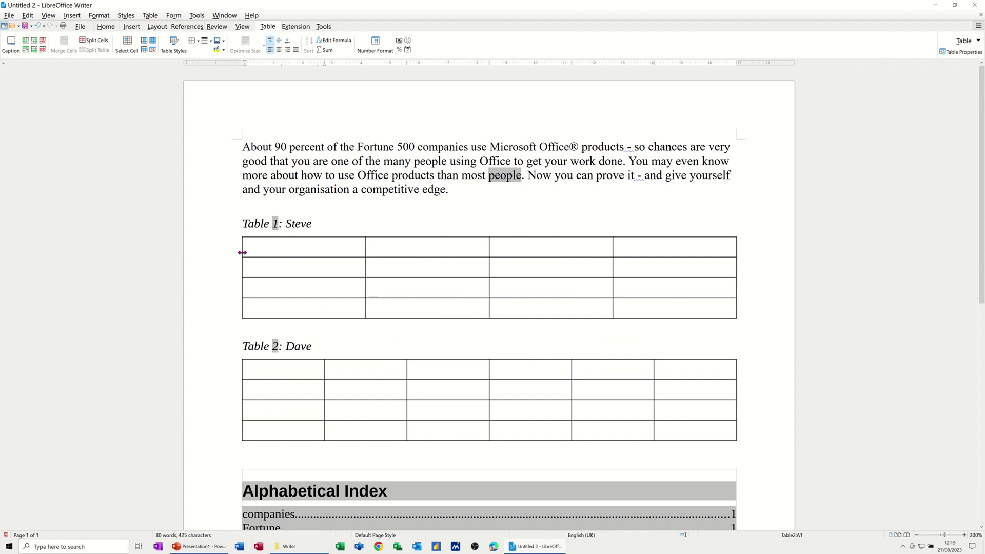
scroll(378, 347, down, 5)
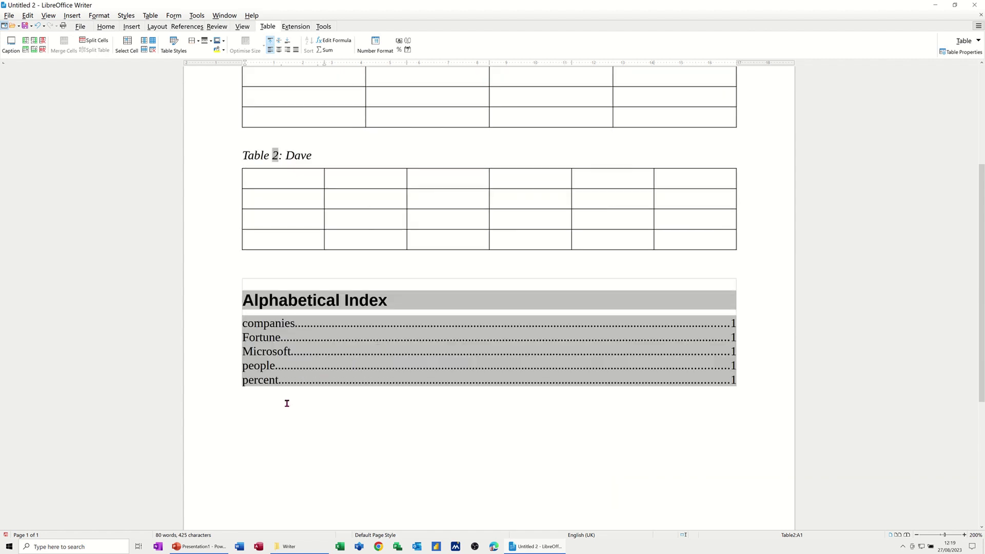
Insert an Index of Tables below the Alphabetical Index, listing Table 1: Steve and Table 2: Dave.
click(315, 408)
key(alt+Return)
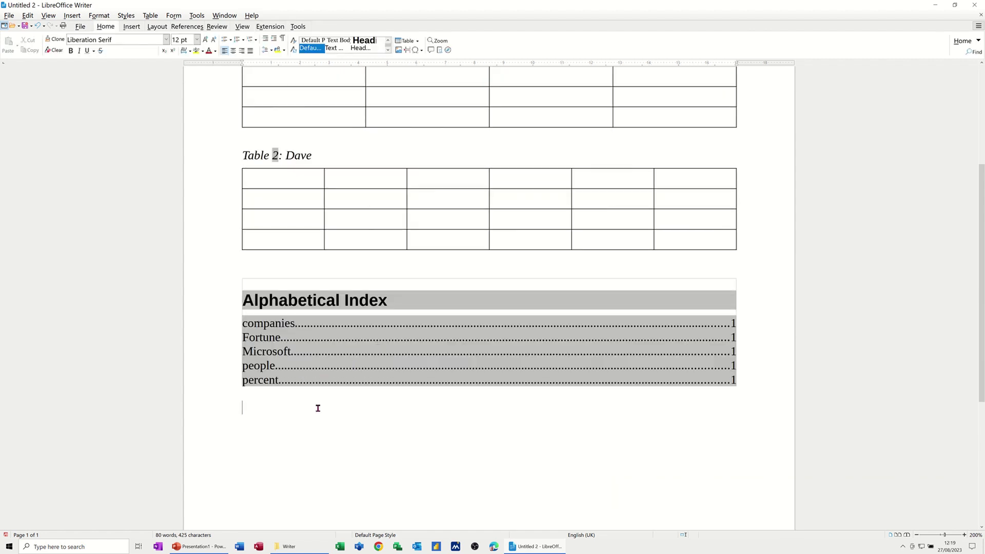
click(184, 27)
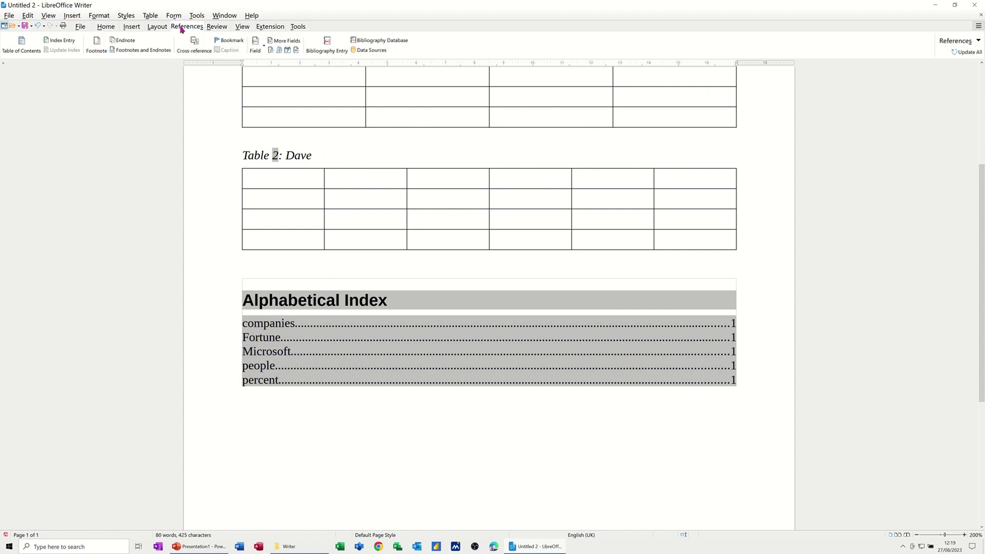
click(21, 44)
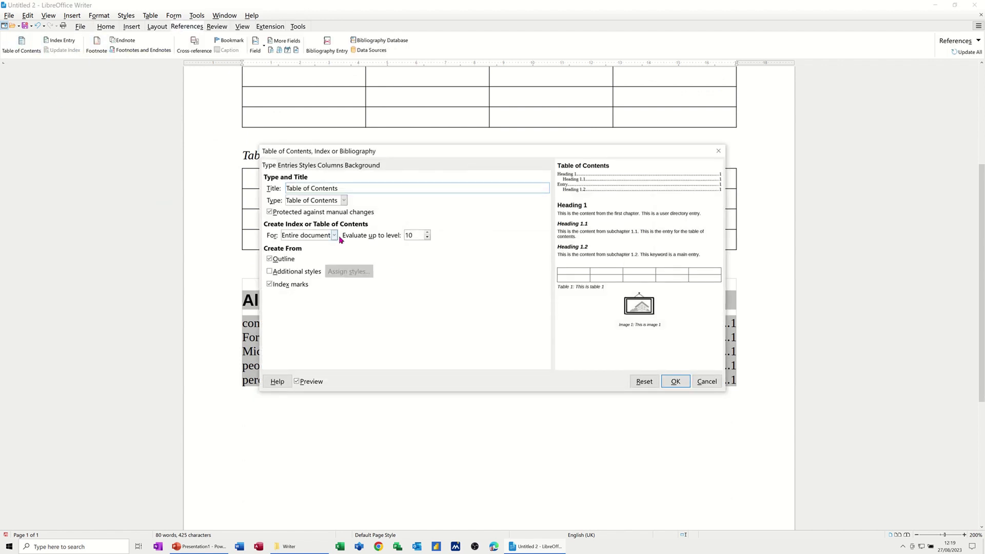
click(344, 200)
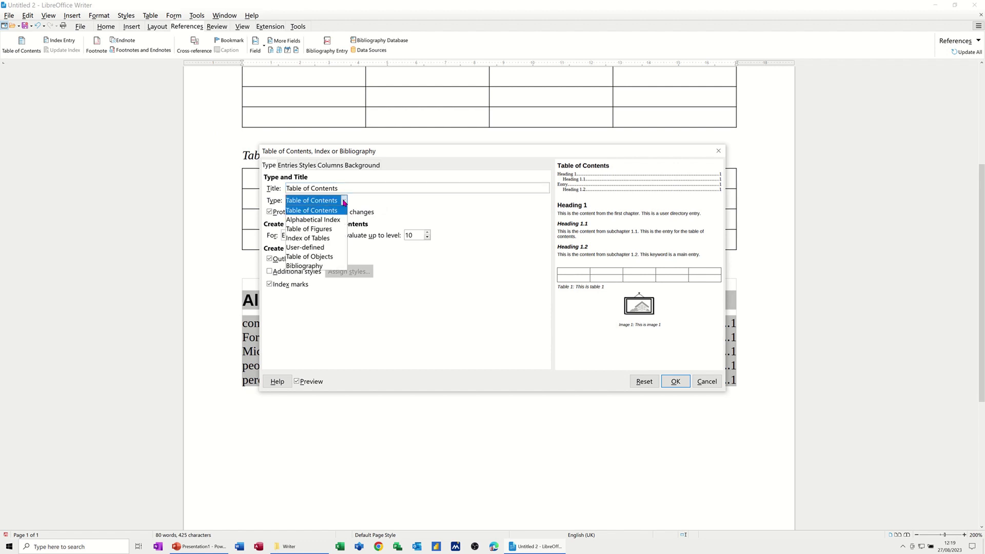
click(306, 239)
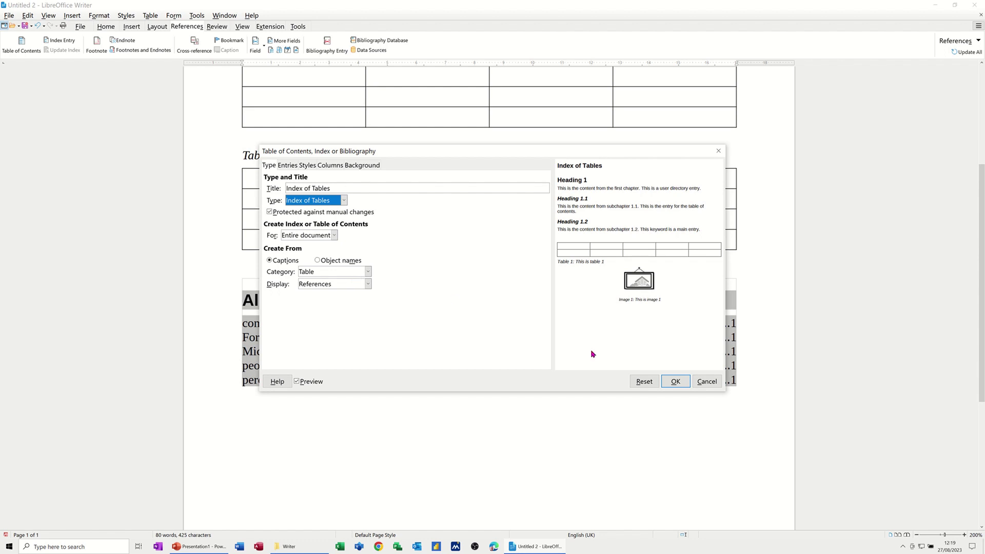
click(674, 381)
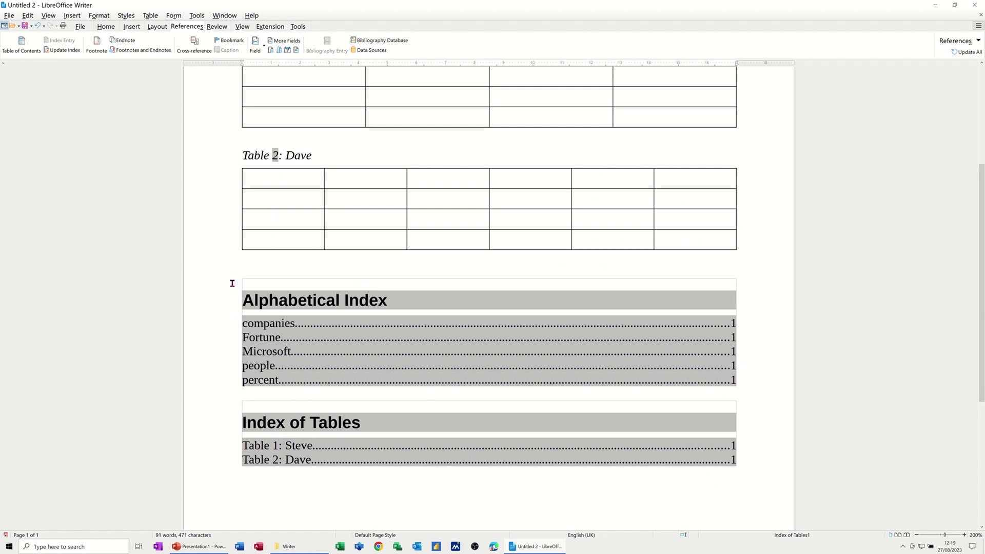
Insert an empty line at the top of the document above the Fortune 500 paragraph.
scroll(286, 434, up, 5)
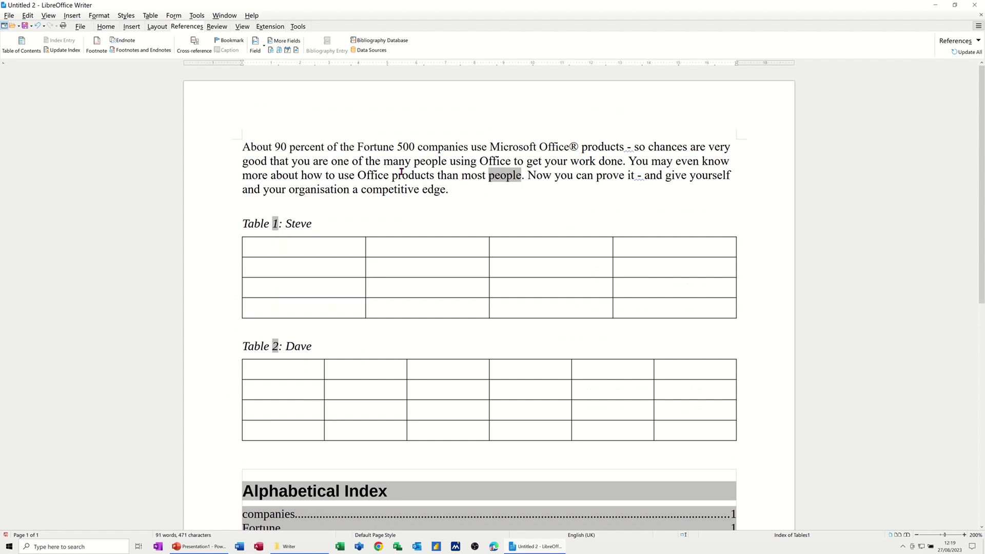
scroll(341, 315, down, 5)
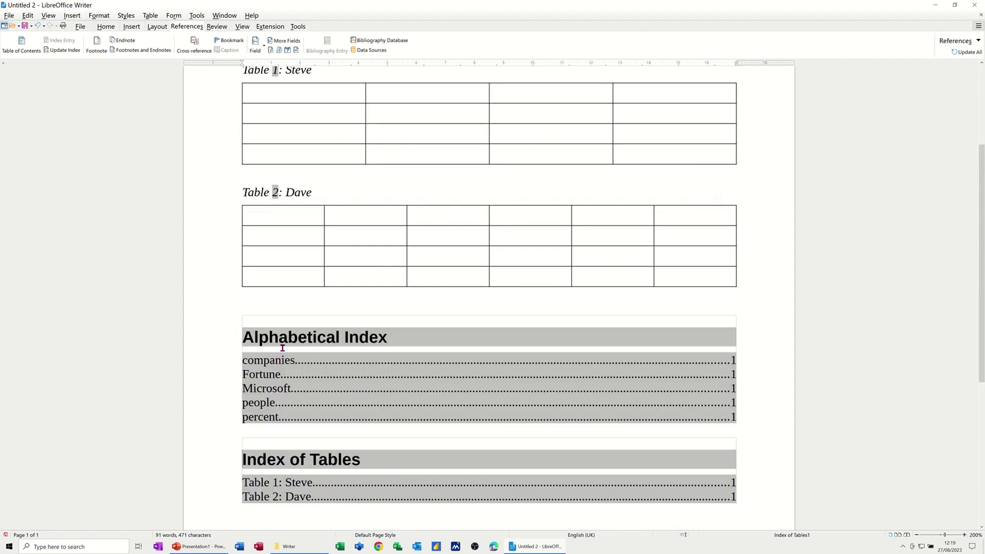
scroll(326, 401, up, 1)
scroll(326, 401, down, 1)
scroll(331, 323, up, 5)
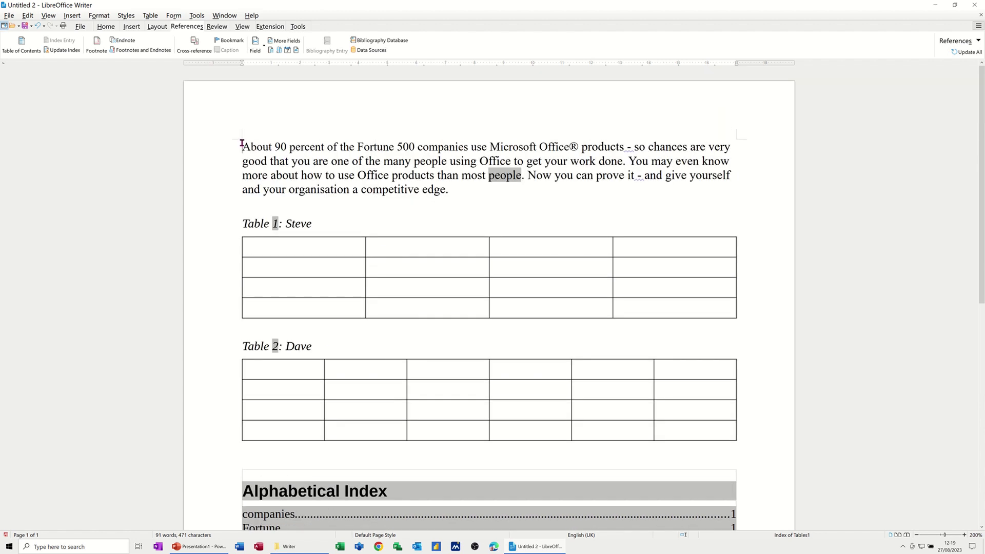
click(342, 148)
key(Return)
key(Return)
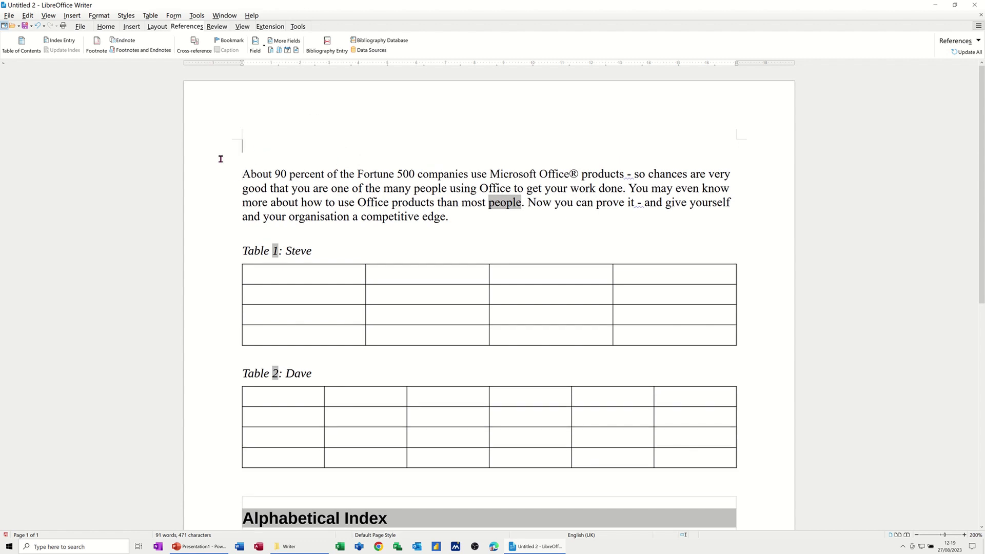
click(106, 29)
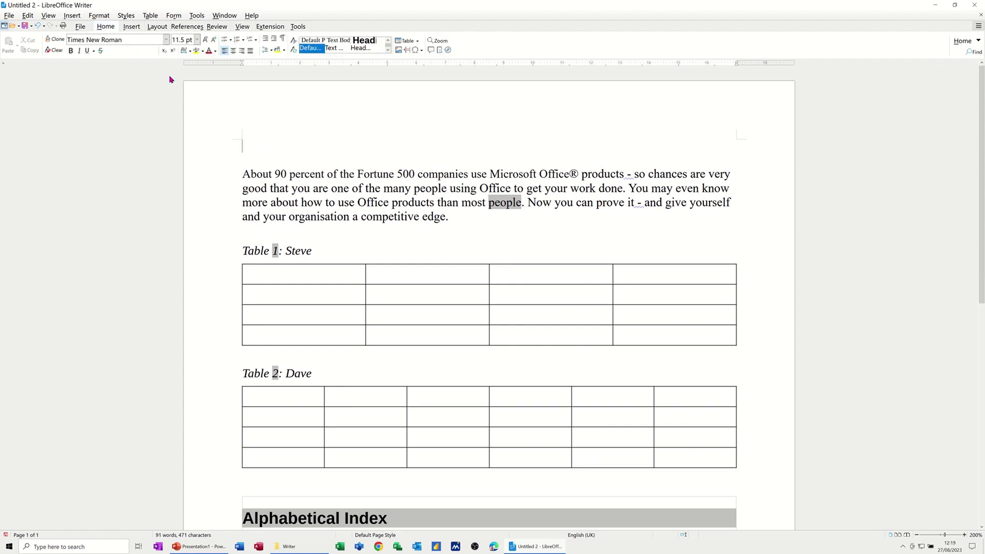
Add 'Introduction' in Title style at the top, followed by an empty paragraph.
click(388, 51)
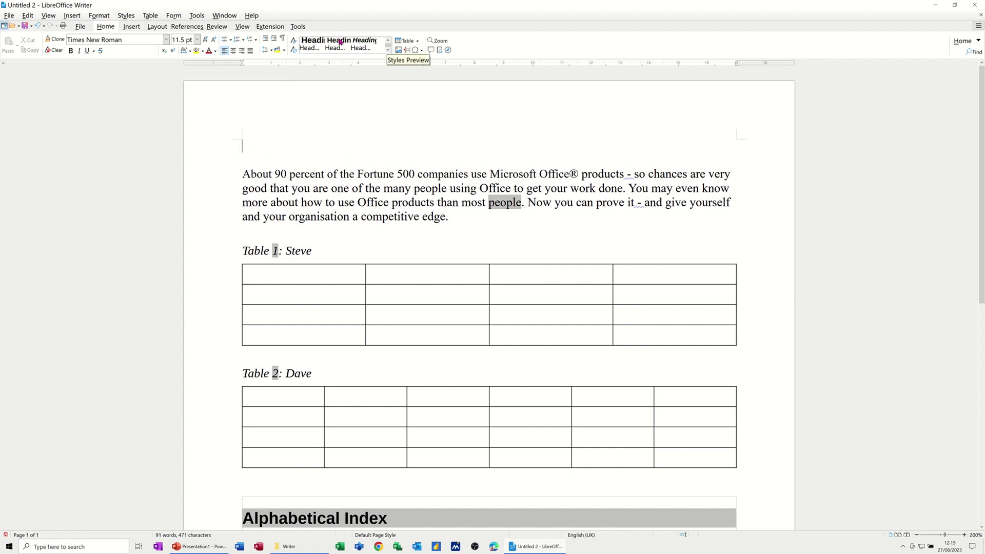
click(314, 44)
text(Intr)
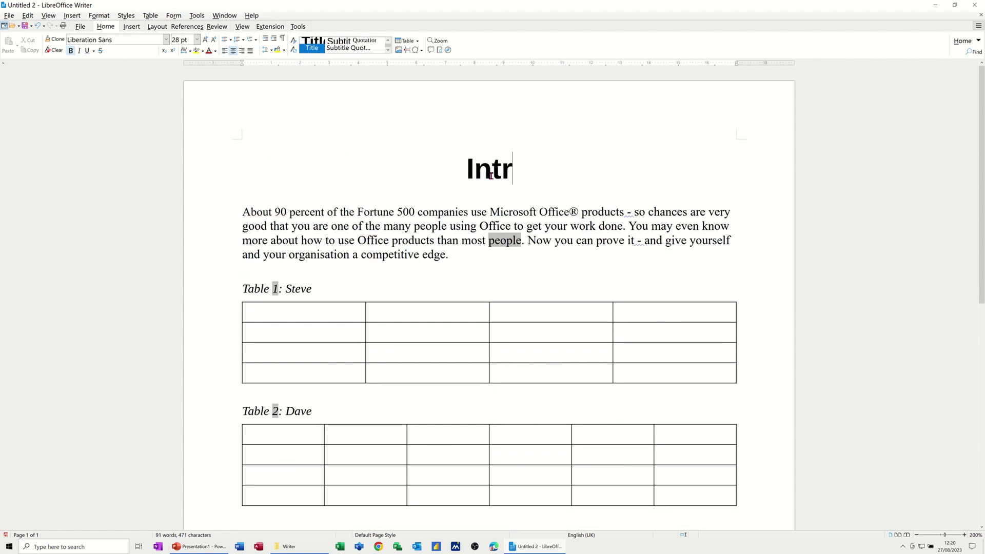
text(oduction)
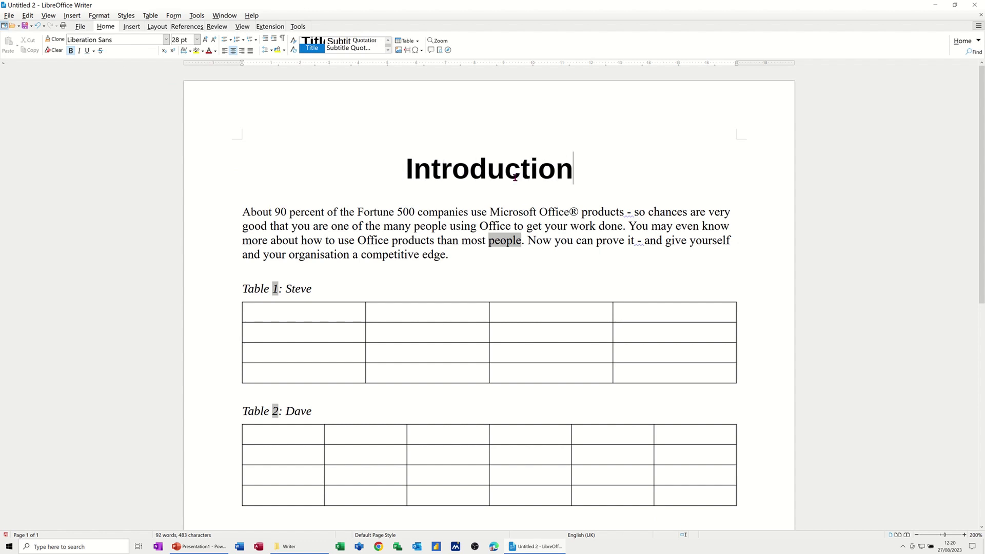
click(403, 171)
scroll(357, 367, down, 3)
scroll(344, 391, up, 3)
key(Return)
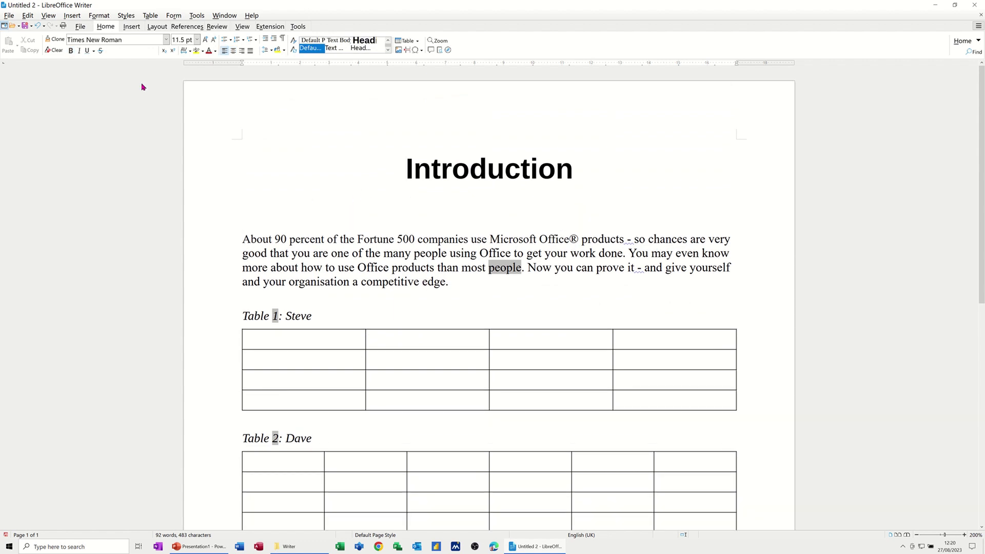
click(182, 30)
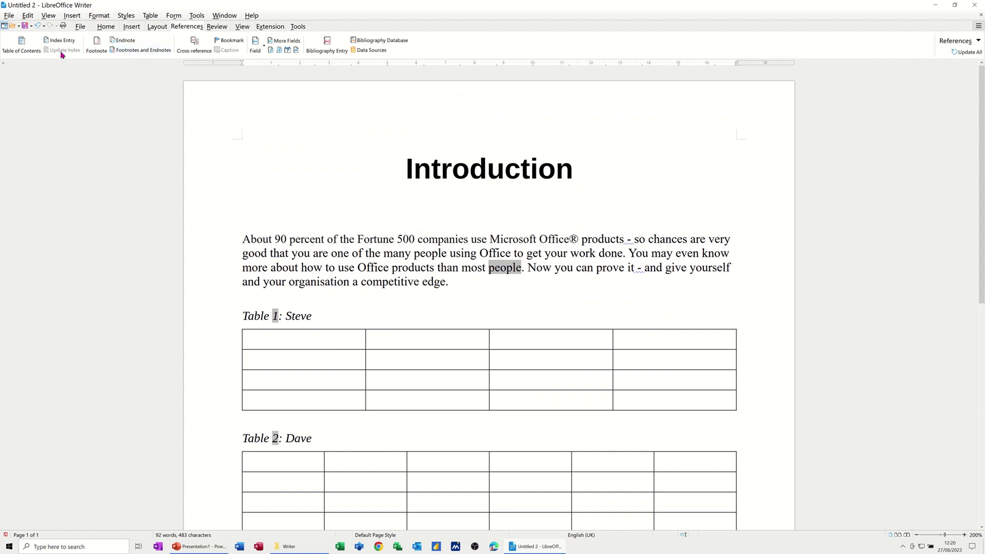
Insert a Table of Contents between the Introduction title and the paragraph, keeping the default type.
click(30, 48)
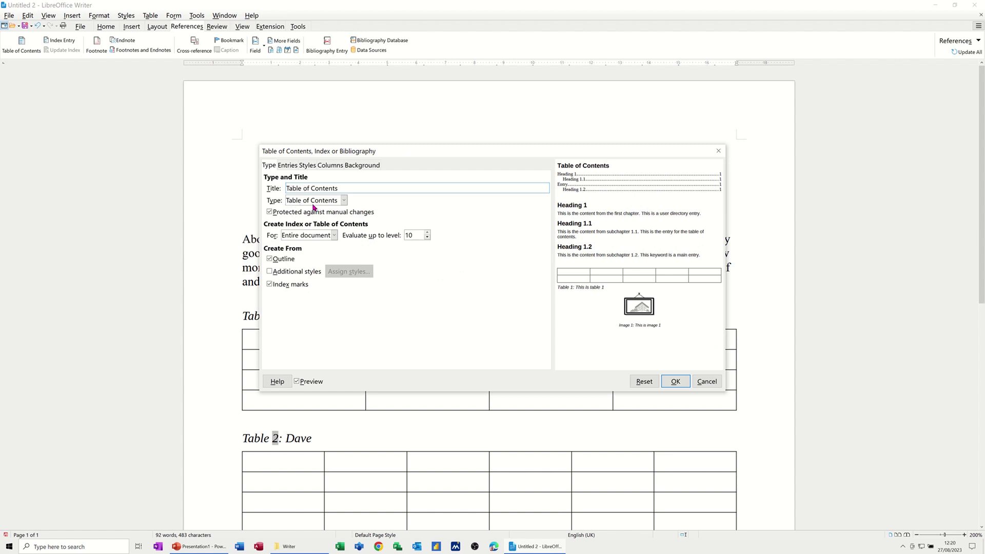
click(343, 201)
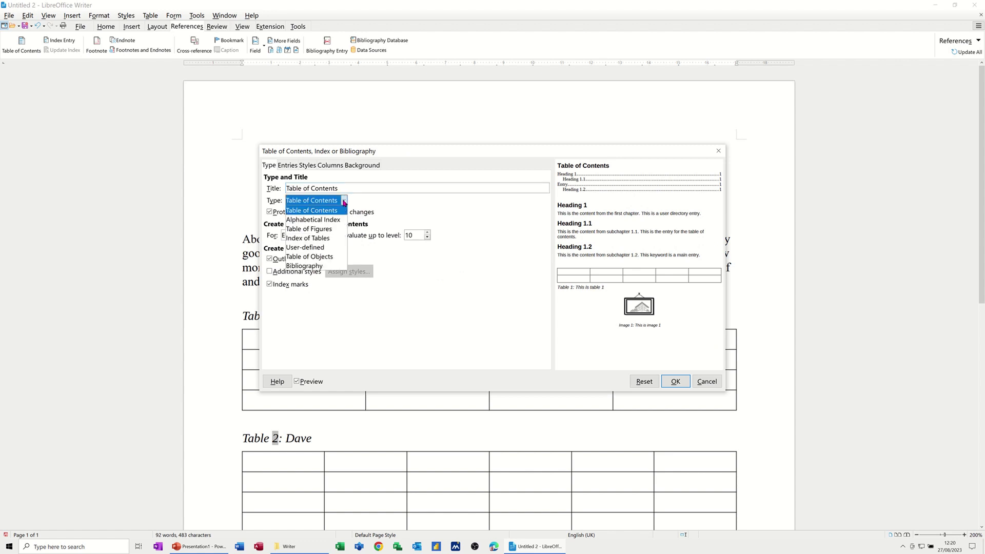
click(344, 201)
click(675, 381)
scroll(380, 398, down, 3)
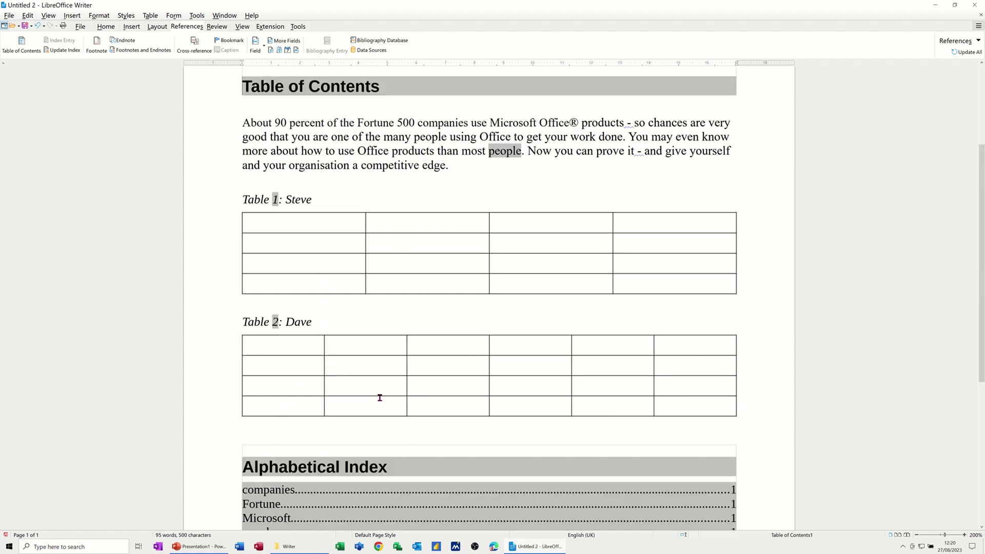
scroll(384, 394, up, 3)
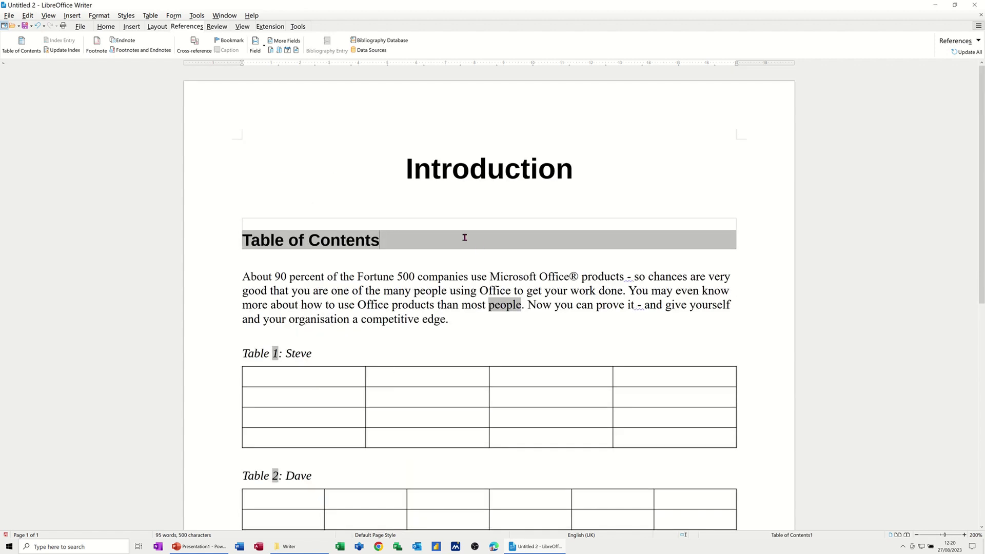
Restyle Introduction as a heading and update the index so the contents list Introduction on page 1.
double_click(487, 169)
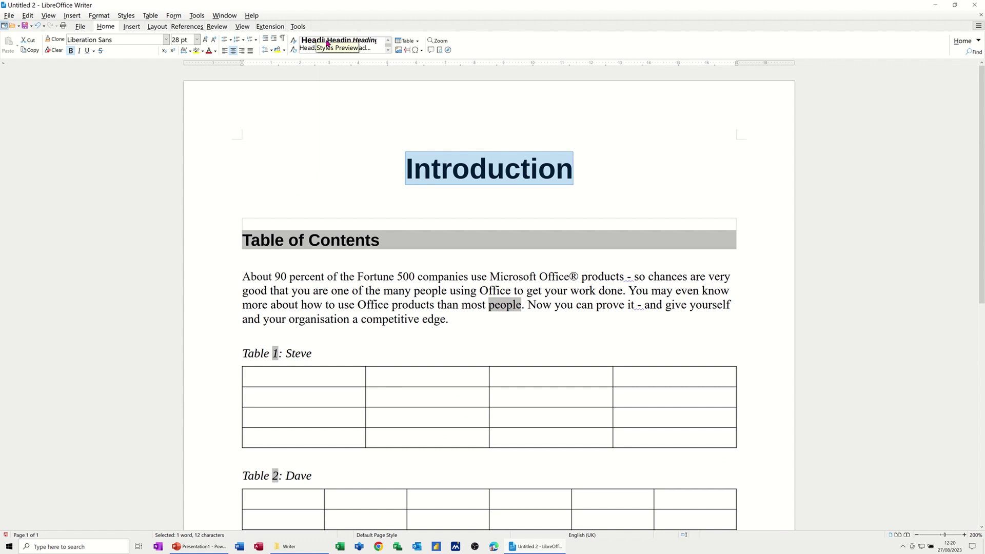
click(328, 42)
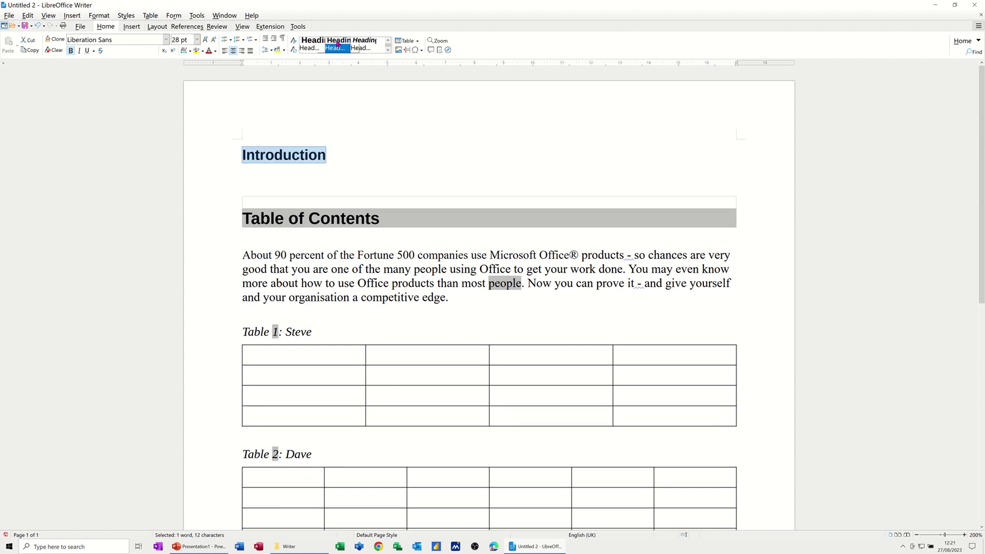
click(322, 220)
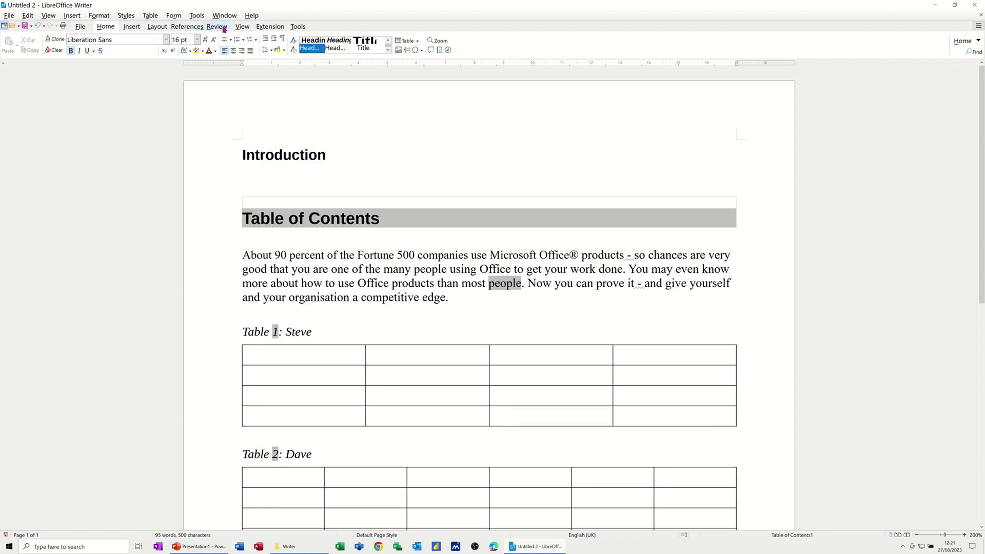
click(186, 27)
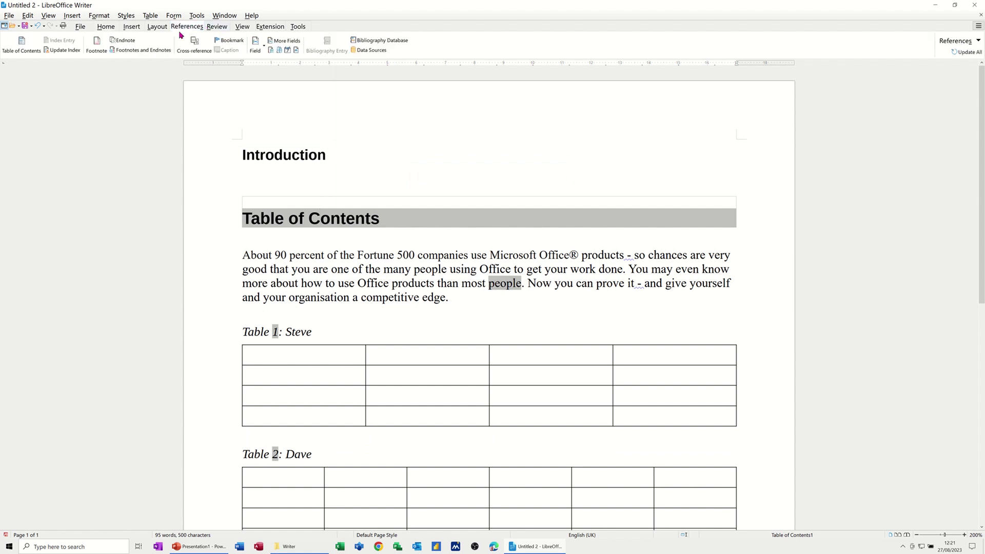
click(57, 52)
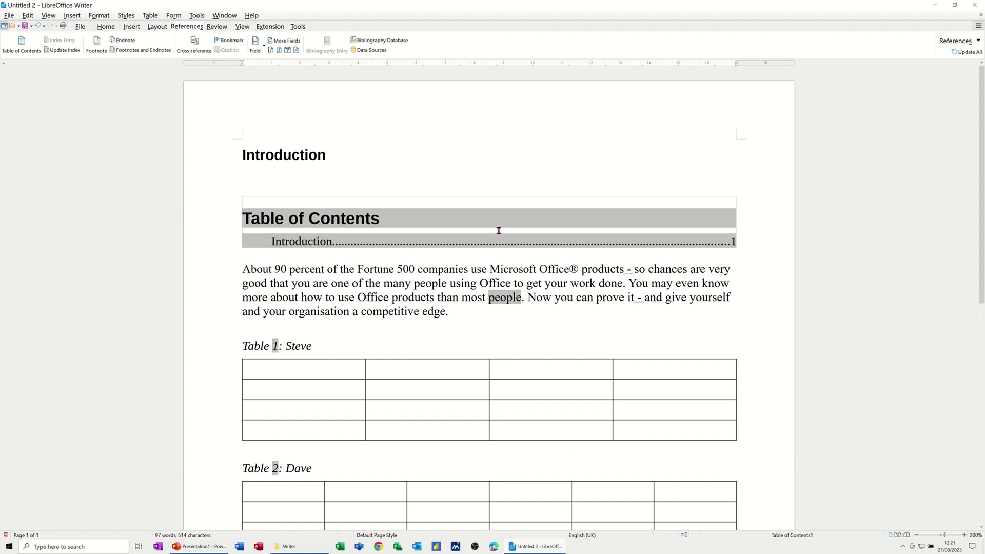
click(387, 220)
scroll(425, 291, down, 5)
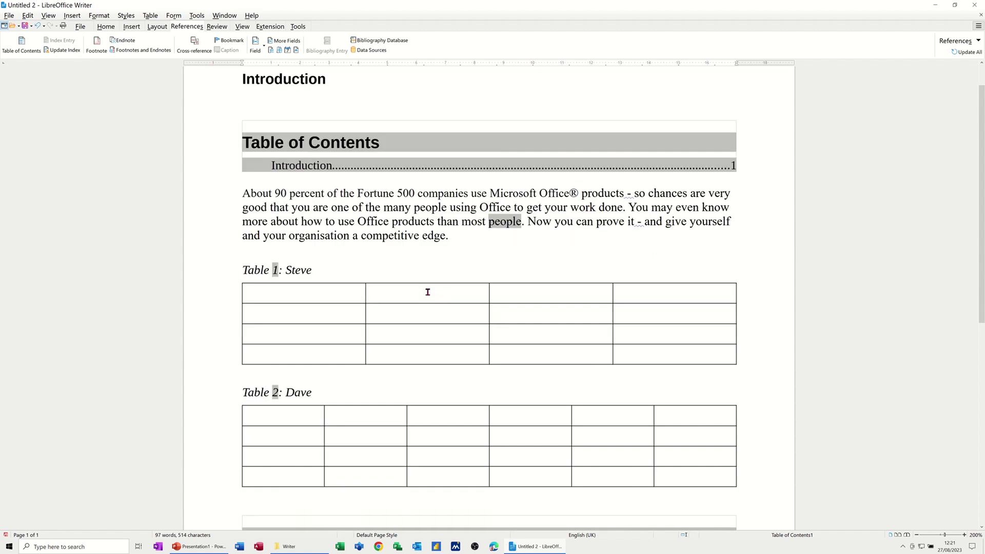
scroll(398, 429, down, 2)
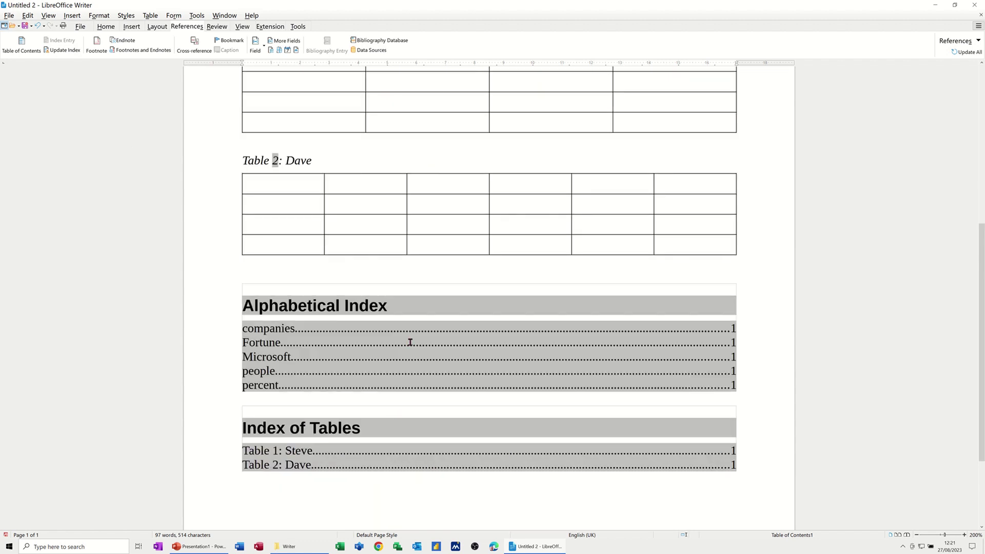